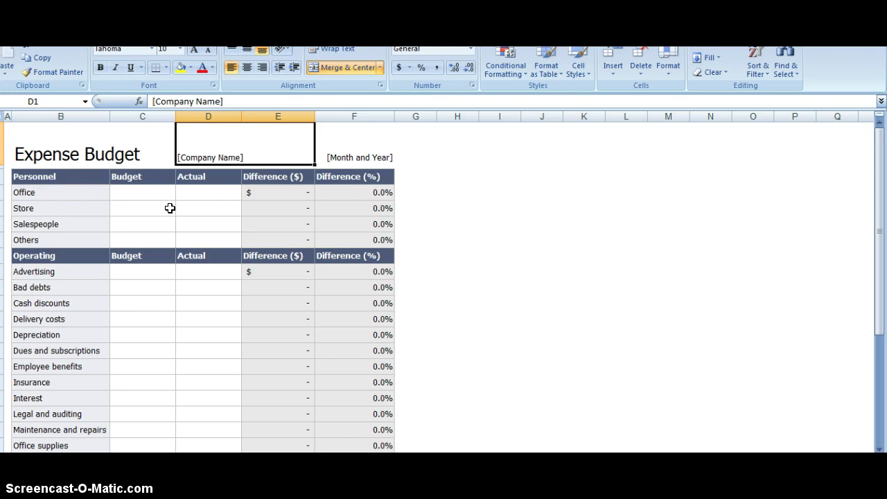
Enter Personnel actuals: Office 250,000, Store 20,000, Salespeople 75,000 and Others 50,000.
click(151, 192)
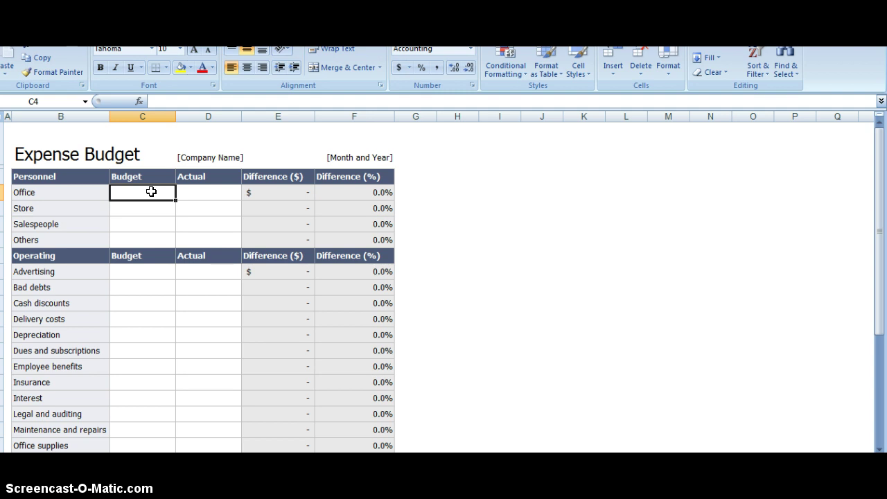
key(Tab)
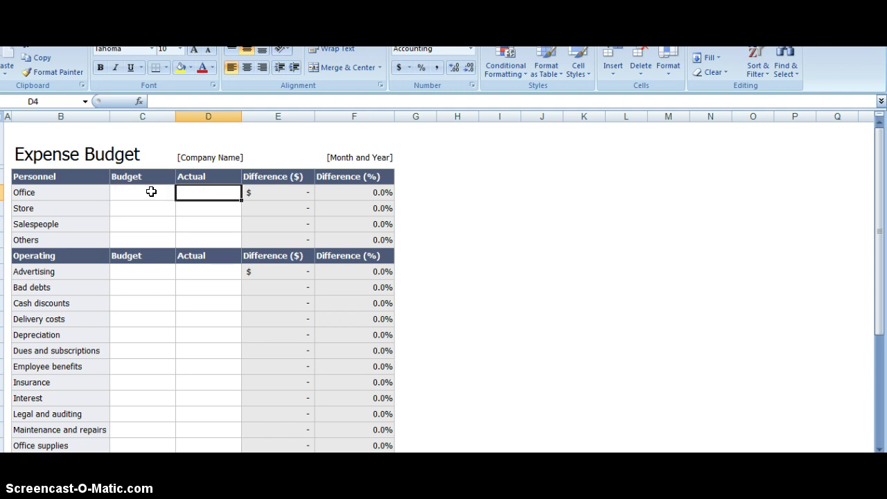
text(2)
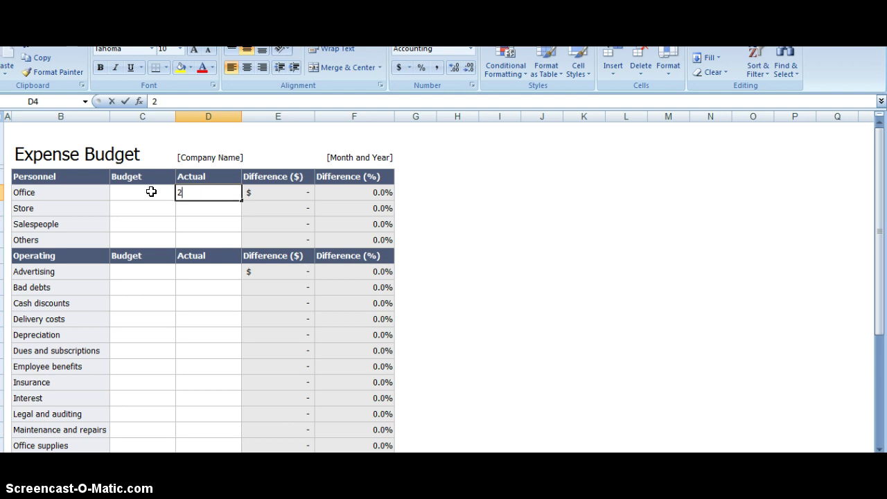
text(50,000)
key(Return)
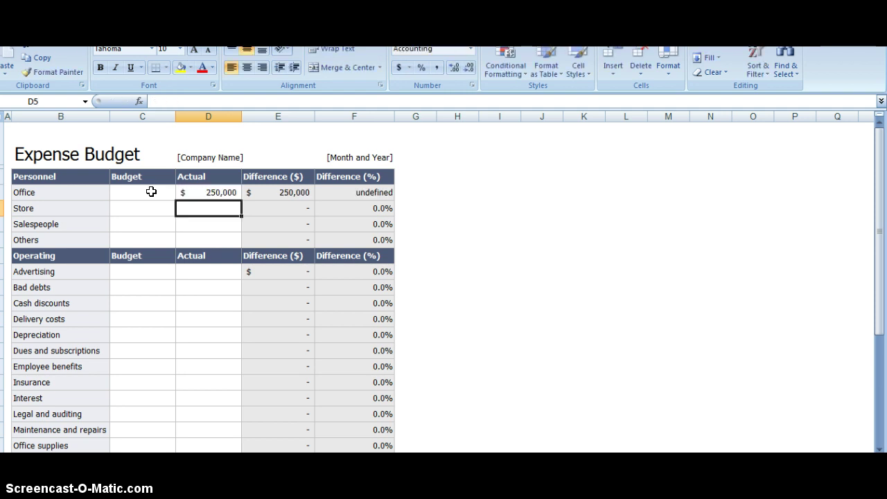
text(20000)
key(Return)
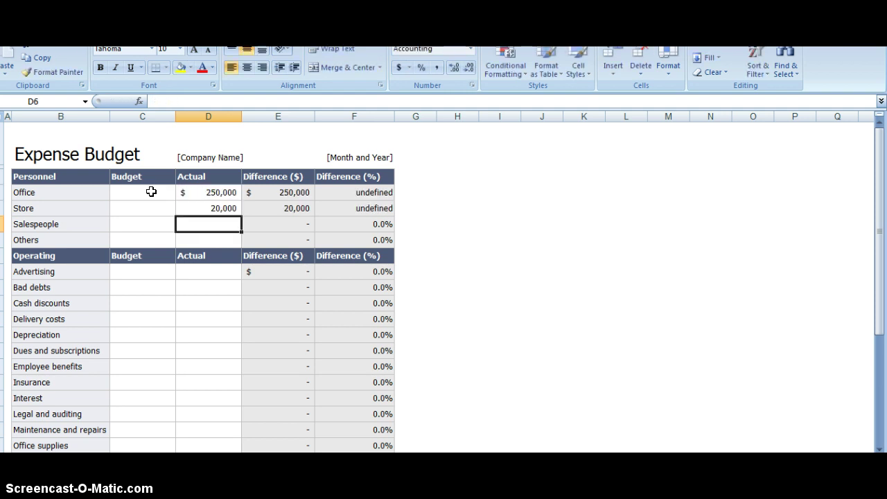
text(70,000)
key(Return)
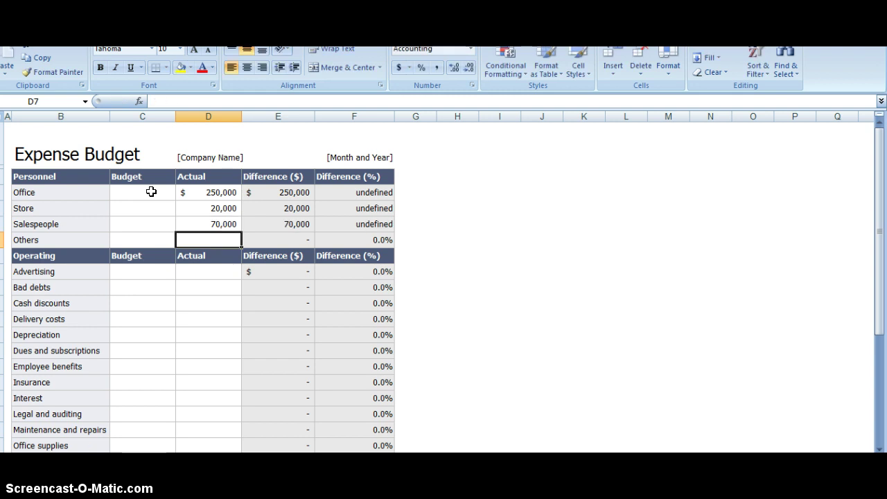
key(Up)
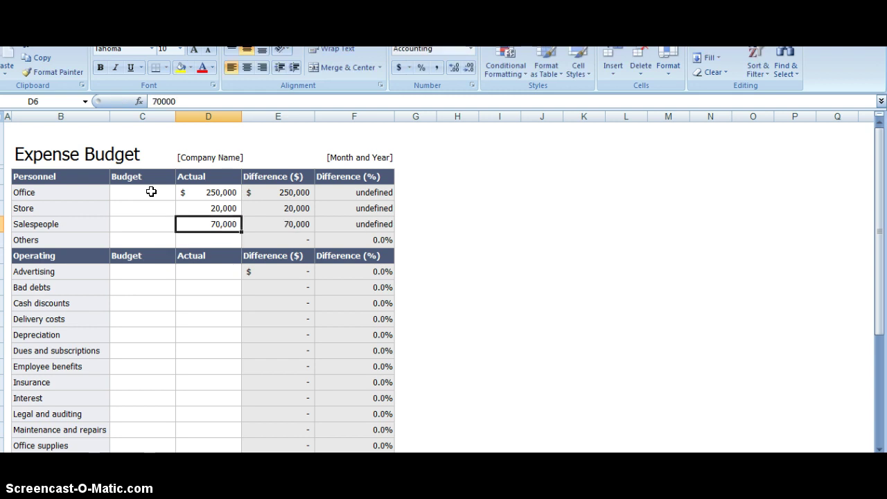
text(75000)
key(Return)
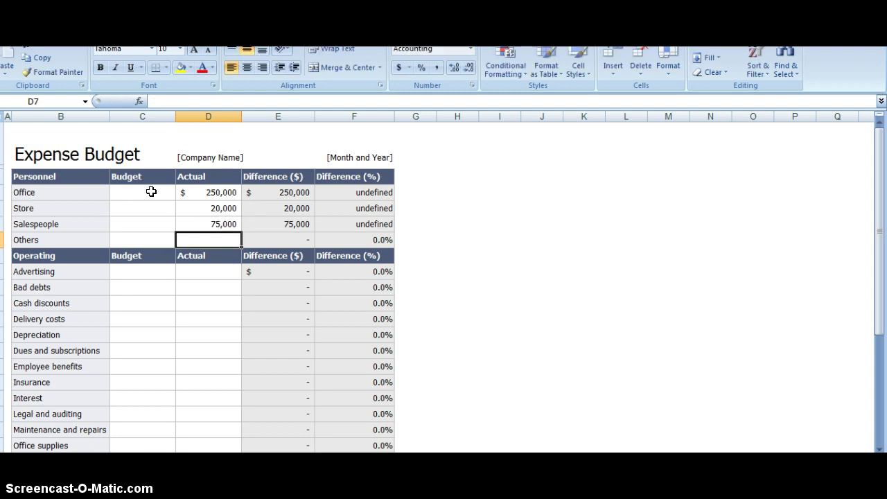
text(50000)
key(Return)
key(Return)
key(Return)
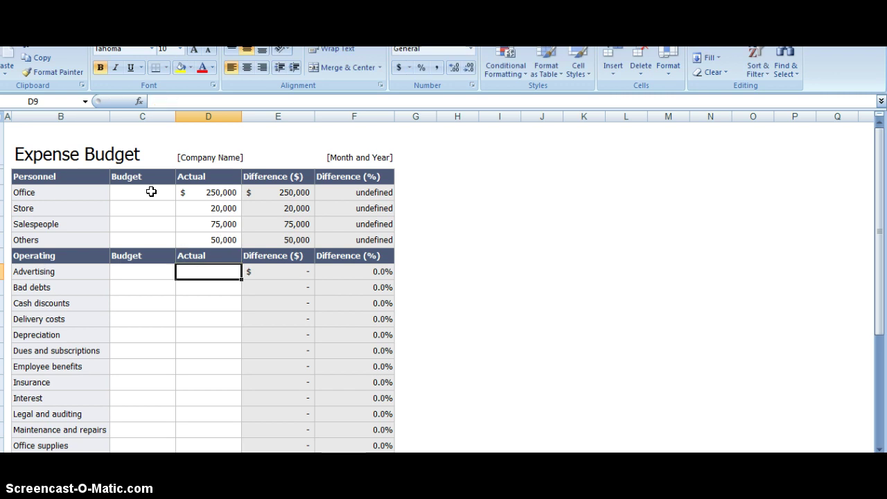
Enter actuals: Advertising 250, Bad debts 2,000, Cash discounts 100, Delivery 2,500, Depreciation 5,500, Dues 2,500, Employee benefits 35,000.
key(Up)
text(250)
key(Return)
text(2000)
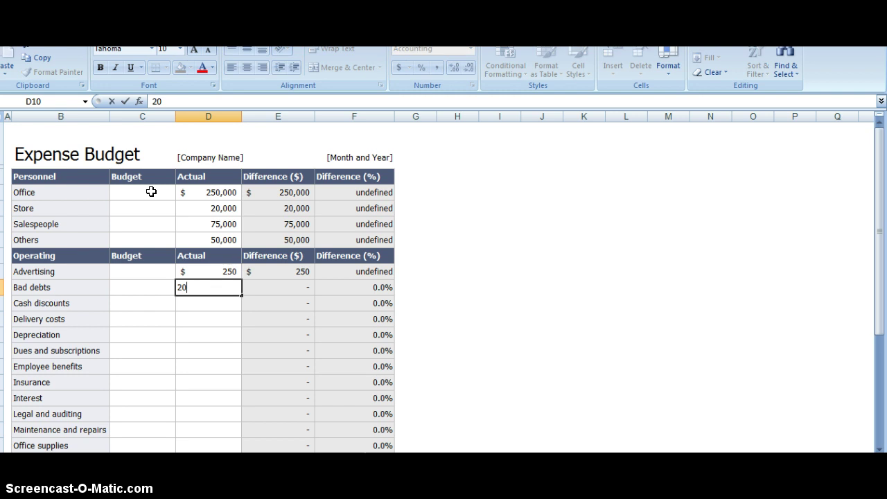
key(Return)
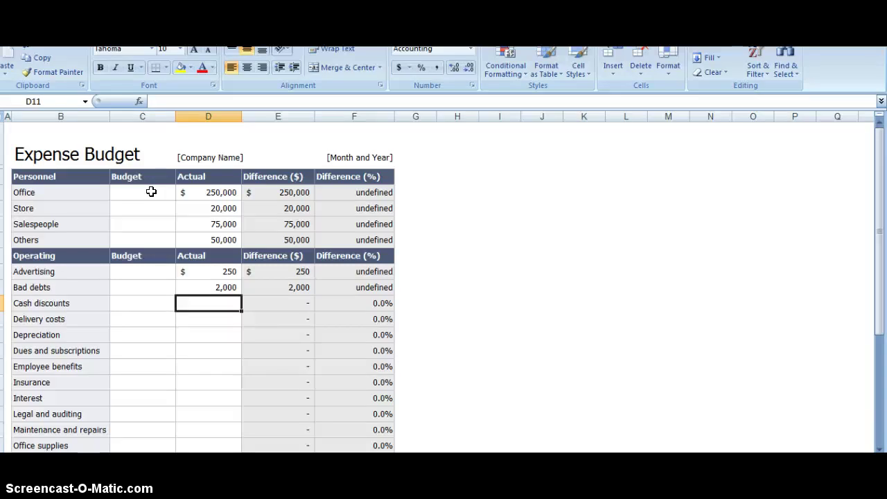
text(100)
key(Return)
text(2500)
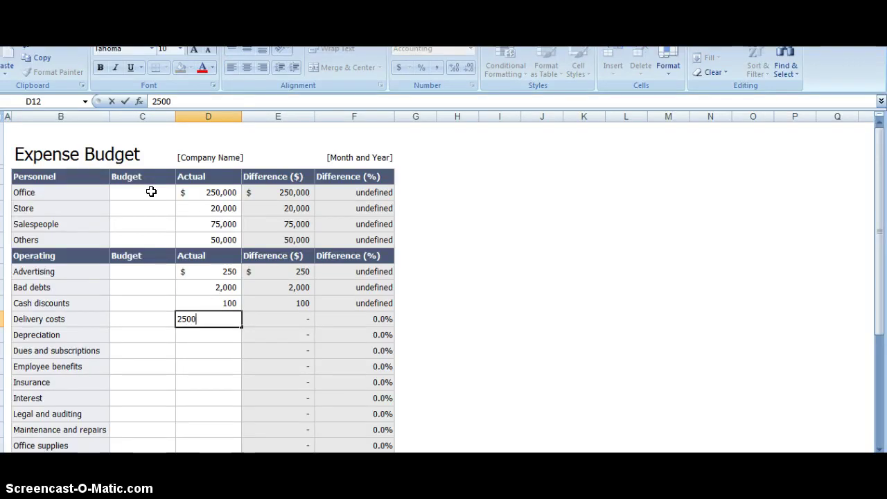
key(Return)
text(5500)
key(Return)
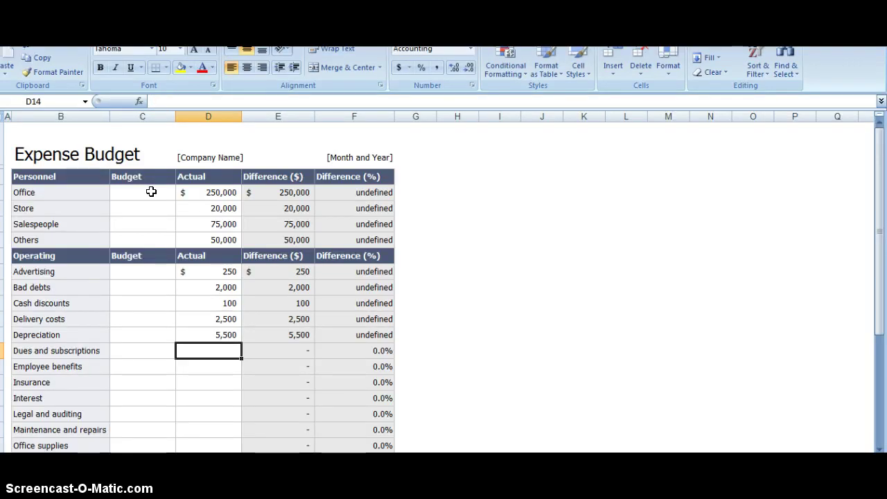
text(2500)
key(Return)
text(35000)
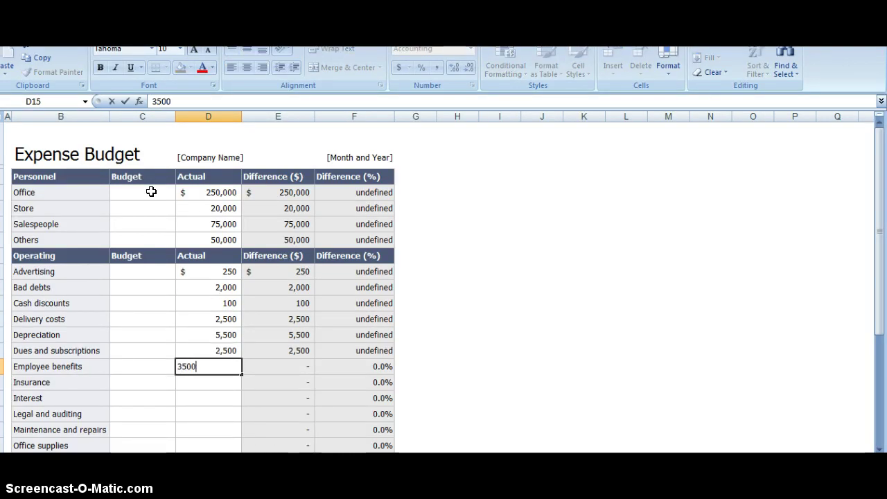
key(Return)
Enter actuals: Insurance 10,000, Interest 3,500, Legal 45,000, Maintenance 5,000, Office supplies 500, Postage 250, Rent 12,000, Sales expenses 35,000.
text(10000)
key(Return)
text(3500)
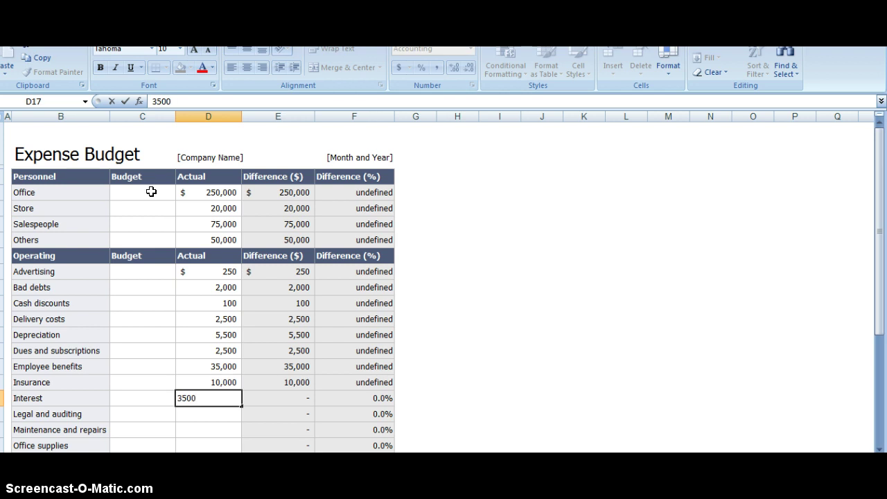
key(Return)
text(45000)
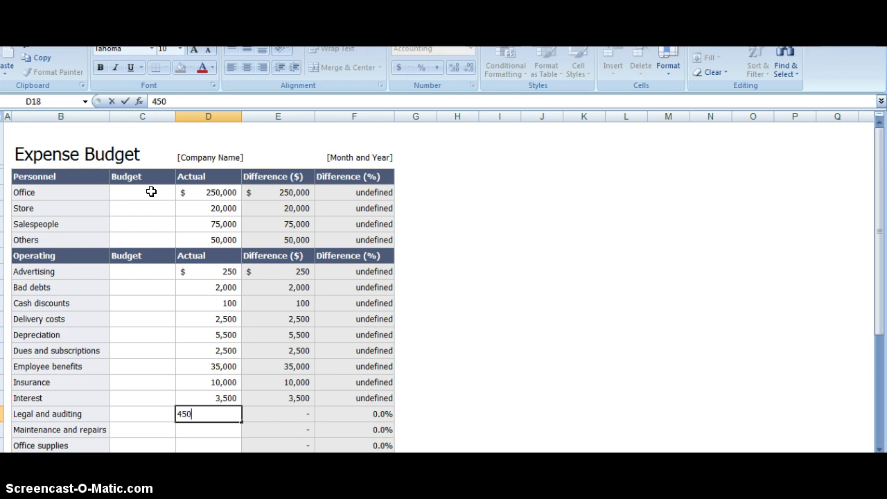
key(Return)
text(5000)
key(Return)
text(500)
key(Return)
text(250)
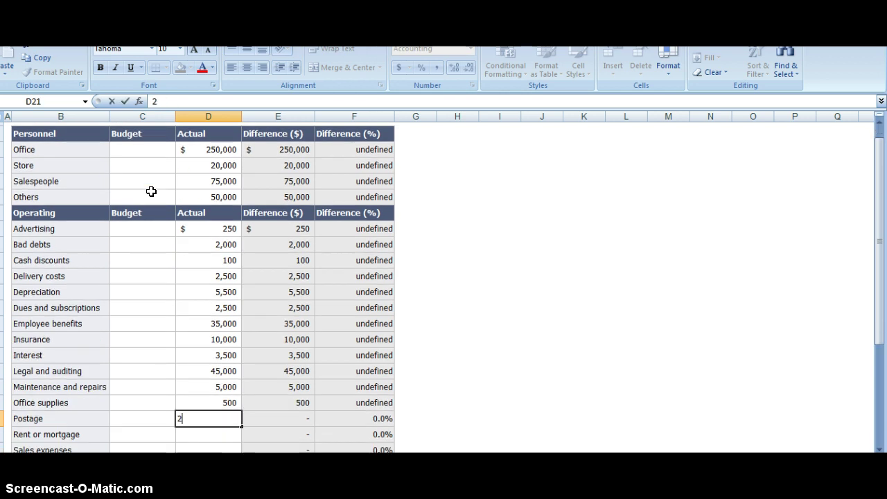
key(Return)
text(12000)
key(Return)
text(35000)
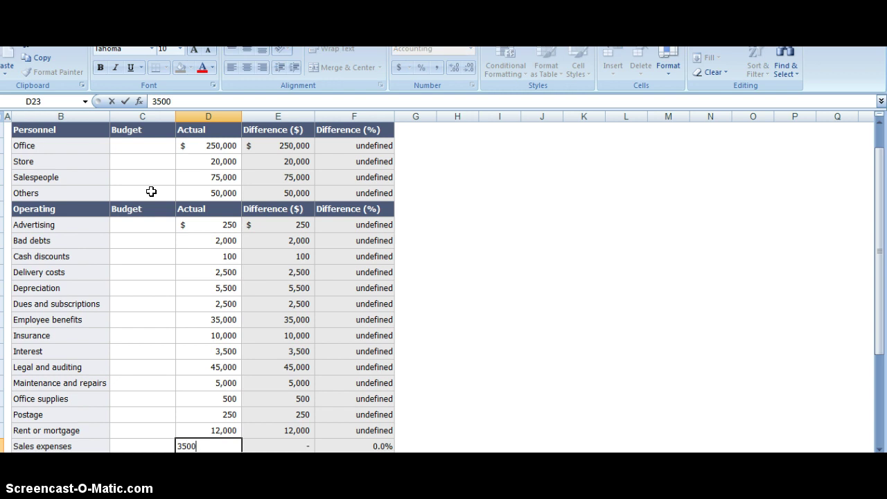
key(Return)
Enter actuals: Shipping 550, Supplies 7,500, Taxes 35,000, Telephone 35,000, Utilities 2,500 and Other 200.
text(60)
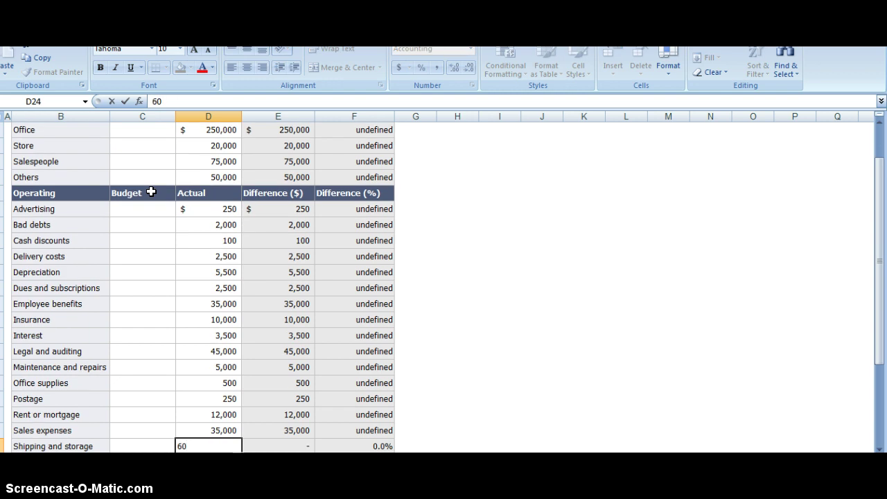
key(BackSpace)
key(BackSpace)
text(550)
key(Return)
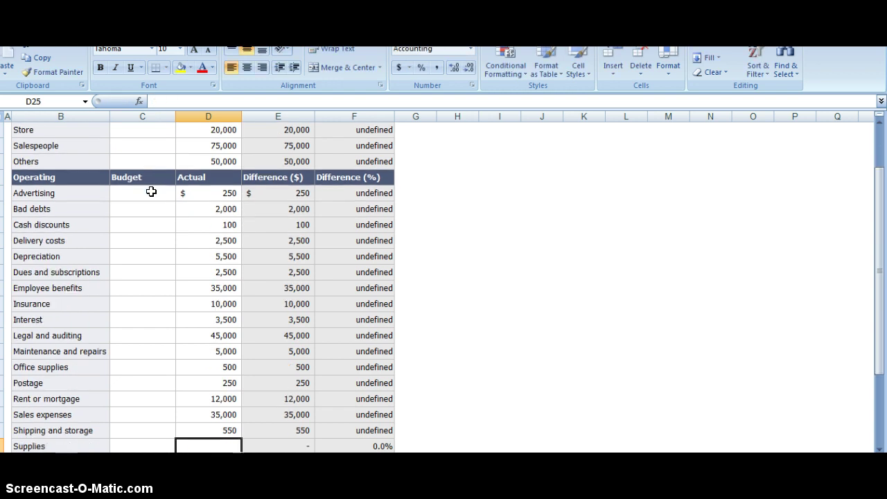
text(7500)
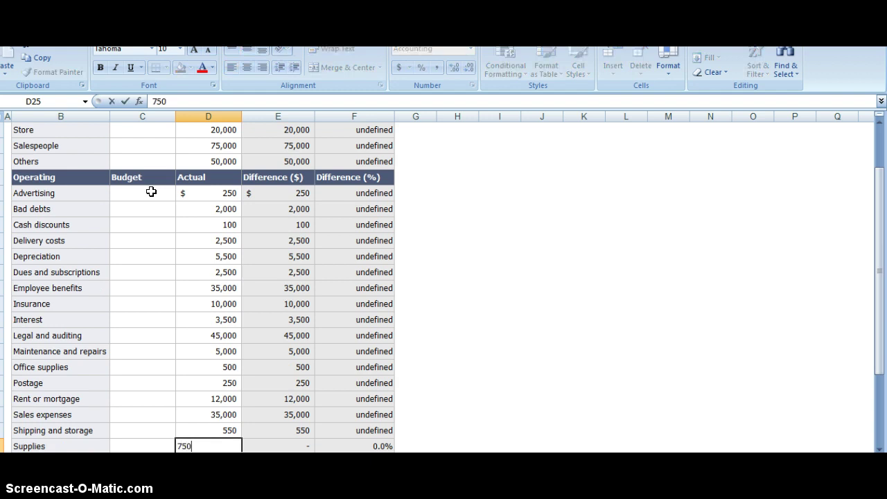
key(Return)
text(35,000)
key(Return)
text(2500)
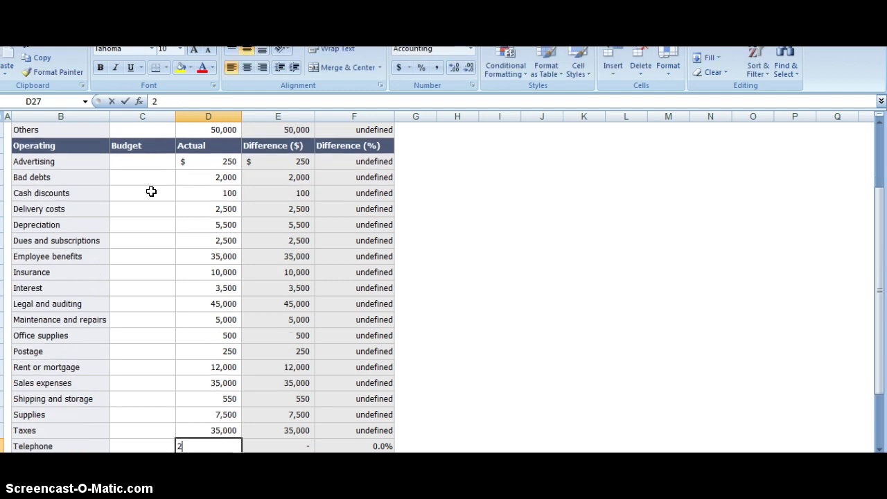
key(Return)
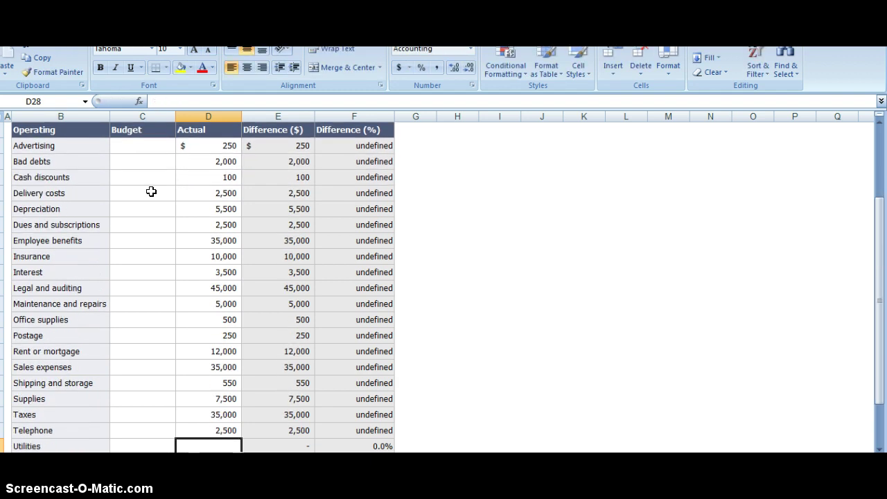
key(Up)
text(35000)
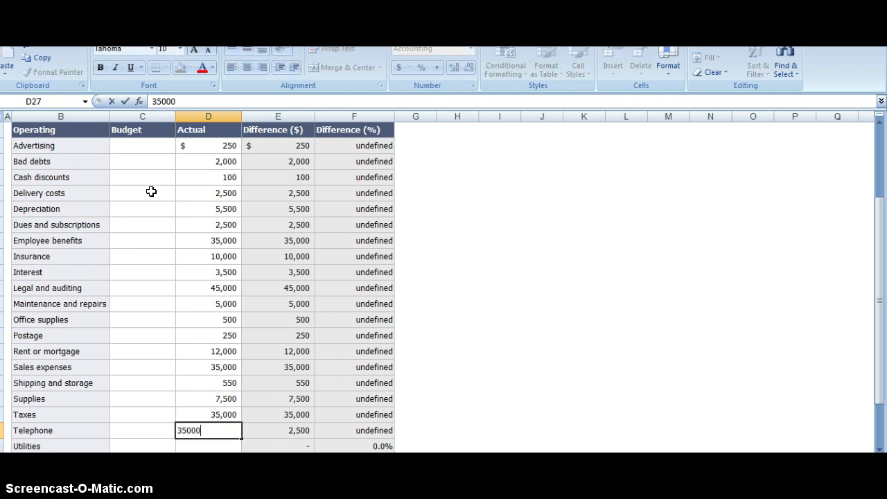
key(Return)
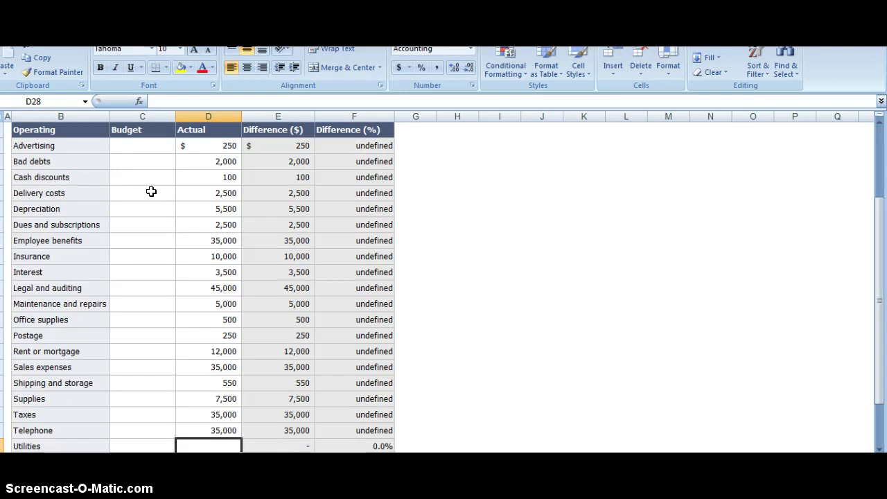
text(2500)
key(Return)
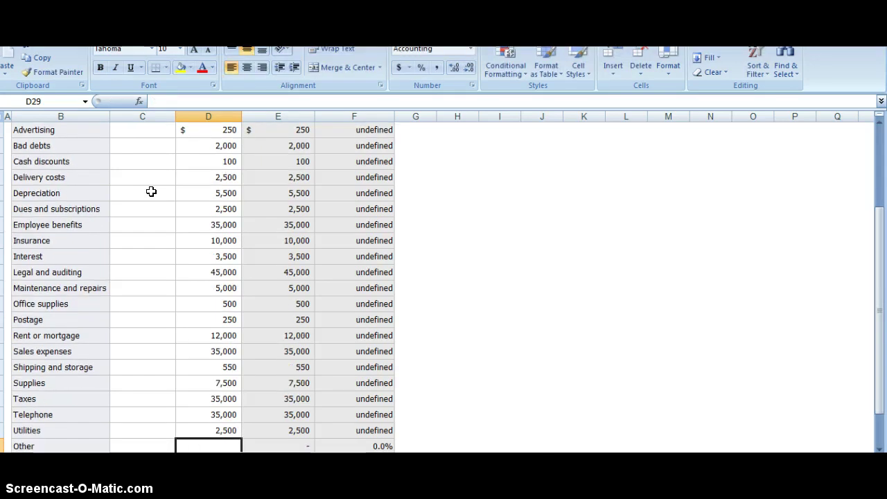
text(200)
key(Return)
key(Return)
key(Return)
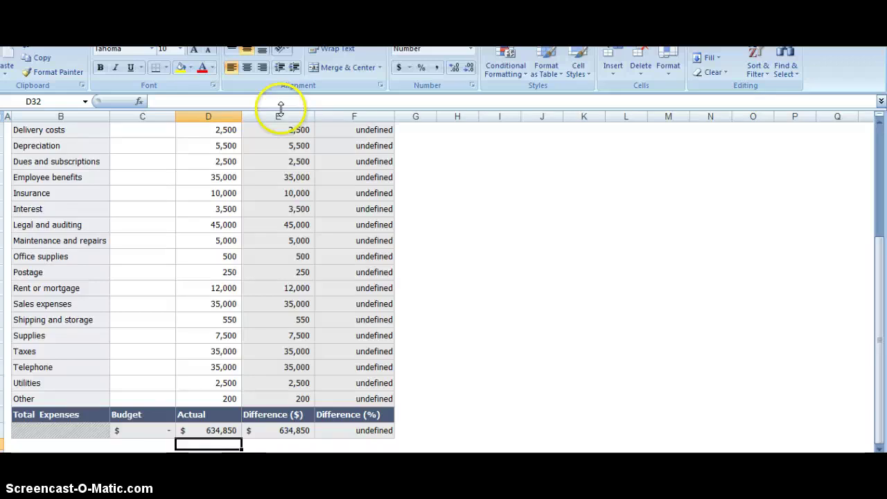
click(275, 151)
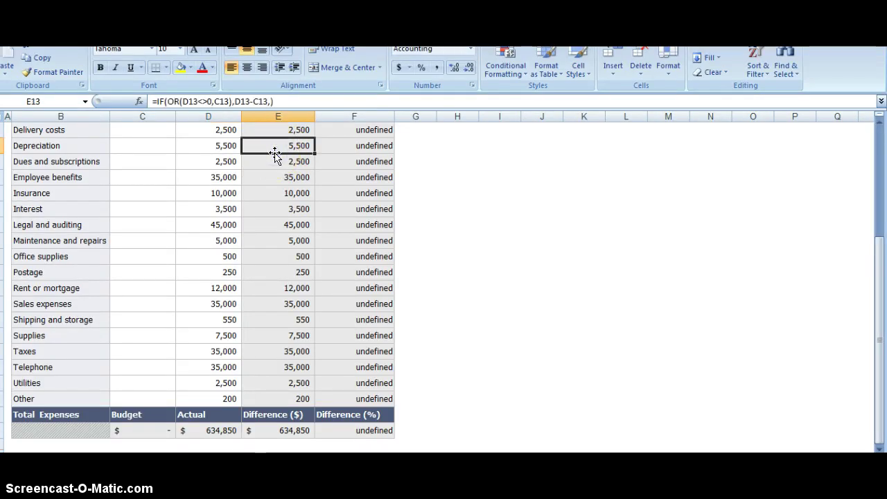
key(Up)
key(Up)
key(Up)
key(Up)
key(Up)
key(Up)
key(Up)
key(Up)
key(Up)
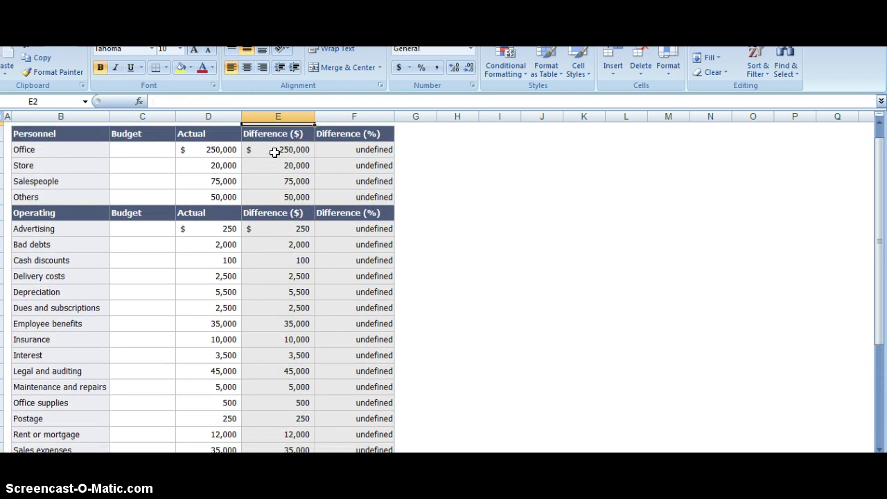
key(Up)
key(Down)
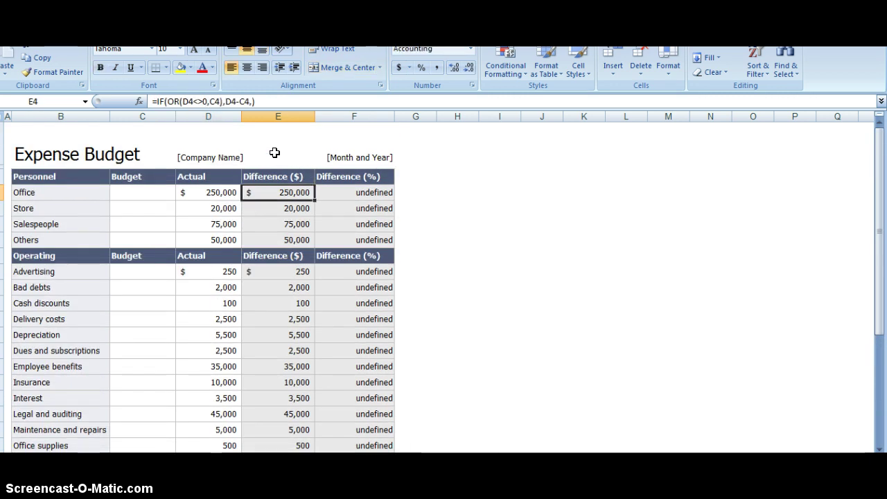
key(Down)
key(Left)
key(Left)
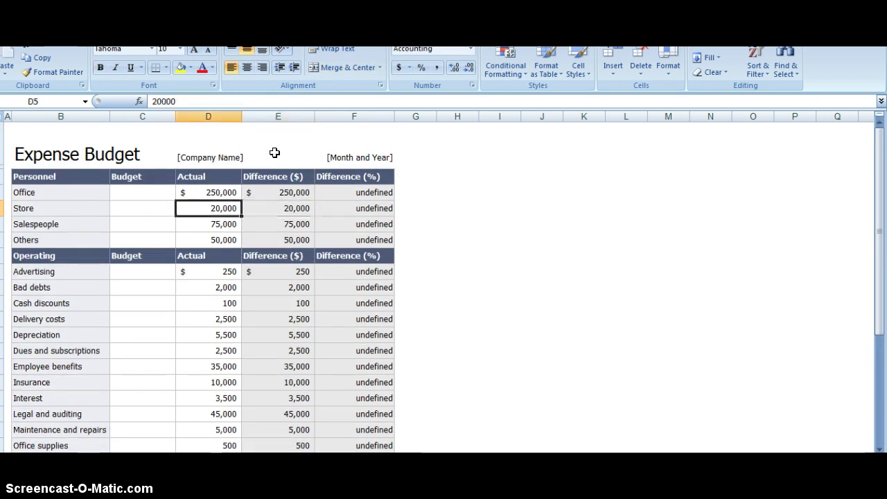
key(Up)
key(Up)
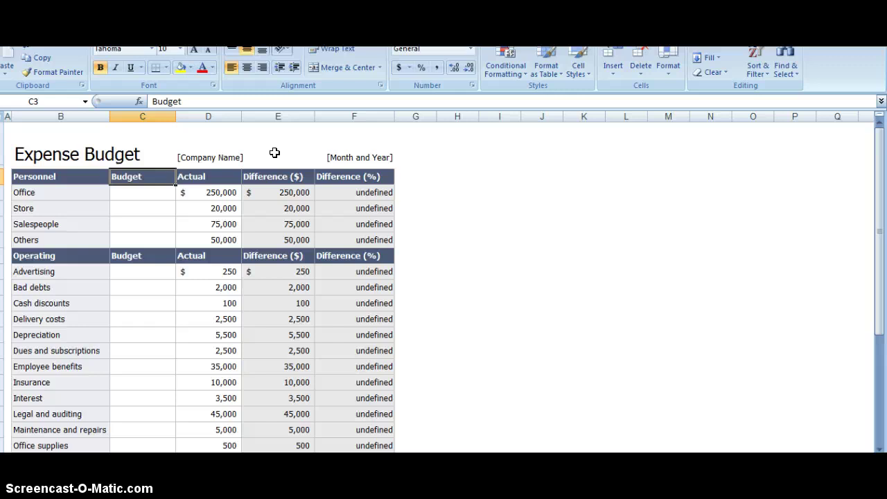
key(Down)
key(Down)
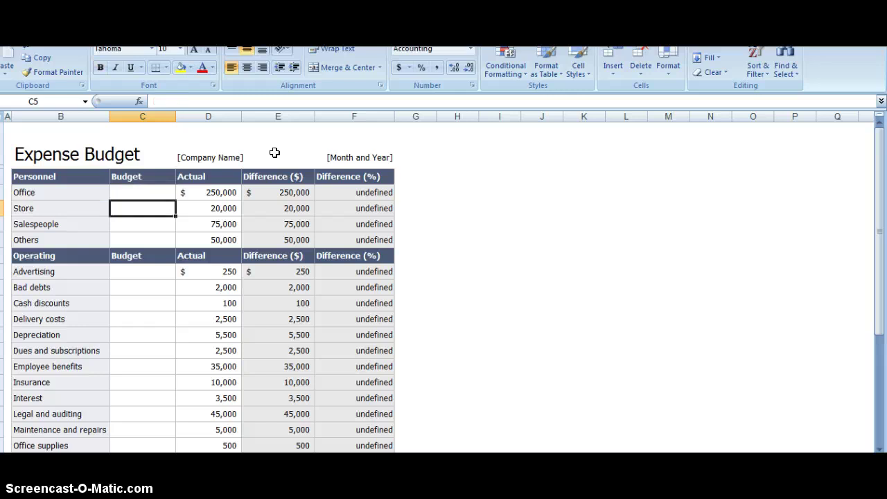
key(Up)
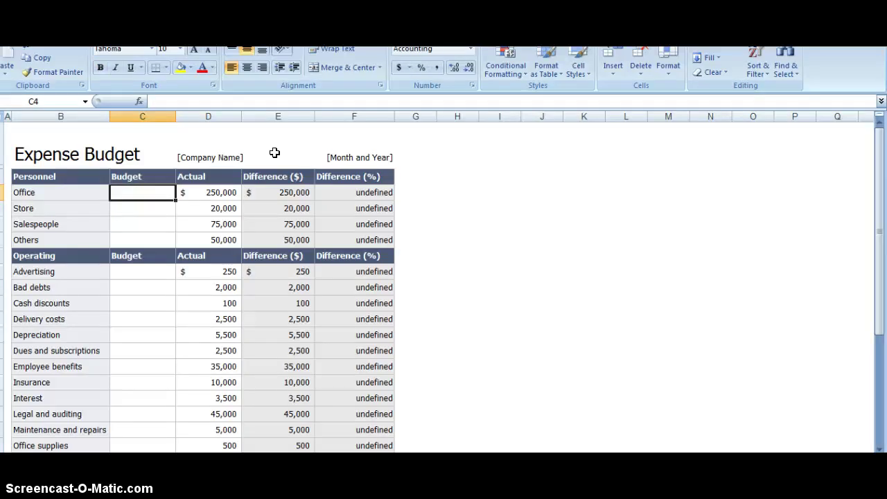
key(Up)
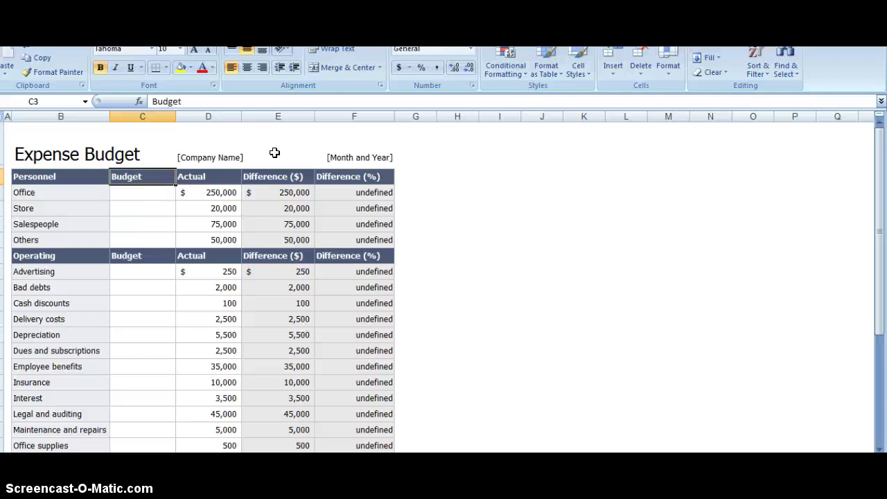
Replace the company name heading in D1 with the company's name.
click(198, 158)
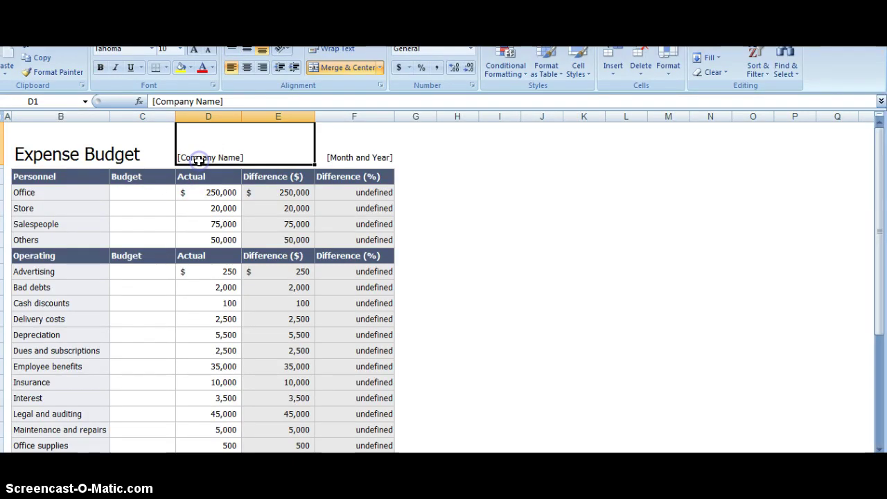
text(Debra Rob)
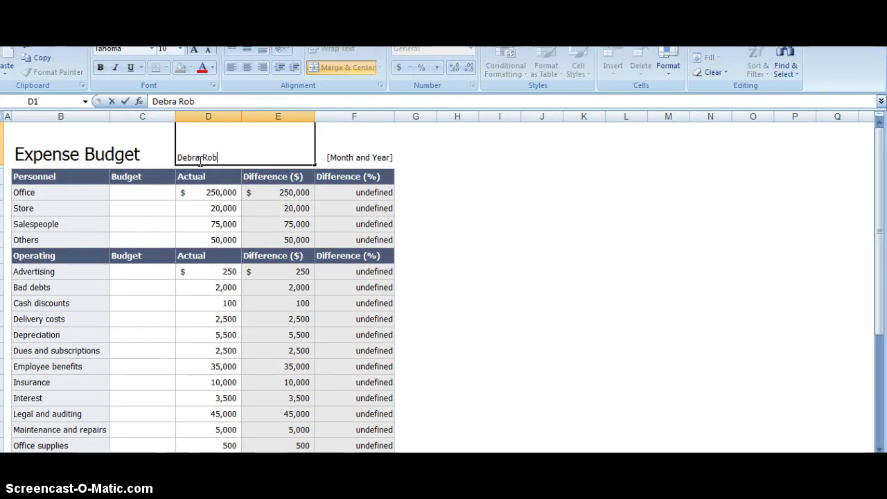
text(e)
key(BackSpace)
text(erts C)
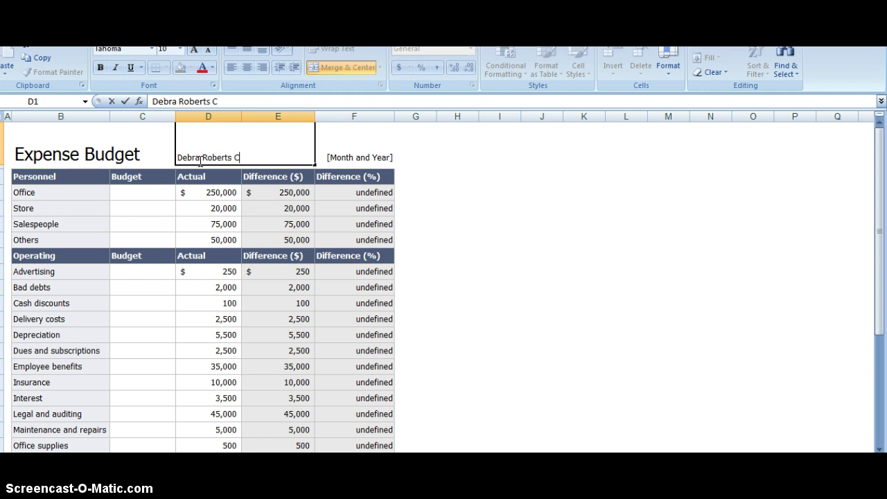
text(ompany)
key(Tab)
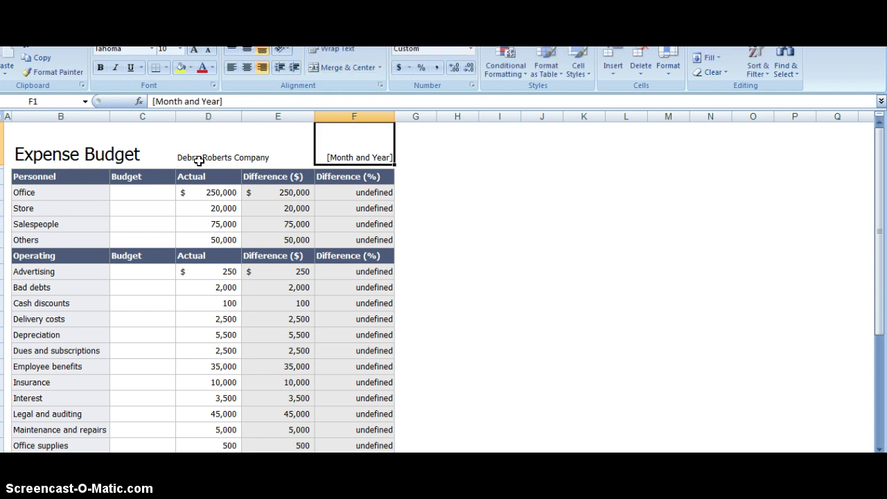
Set the date heading in F1 to July 2014.
text(July 2o1)
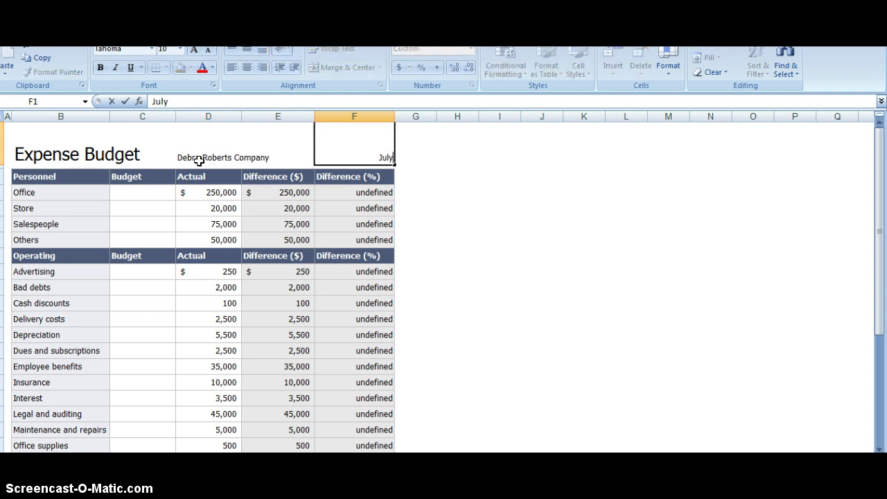
key(BackSpace)
key(BackSpace)
text(013)
key(BackSpace)
text(4)
click(126, 196)
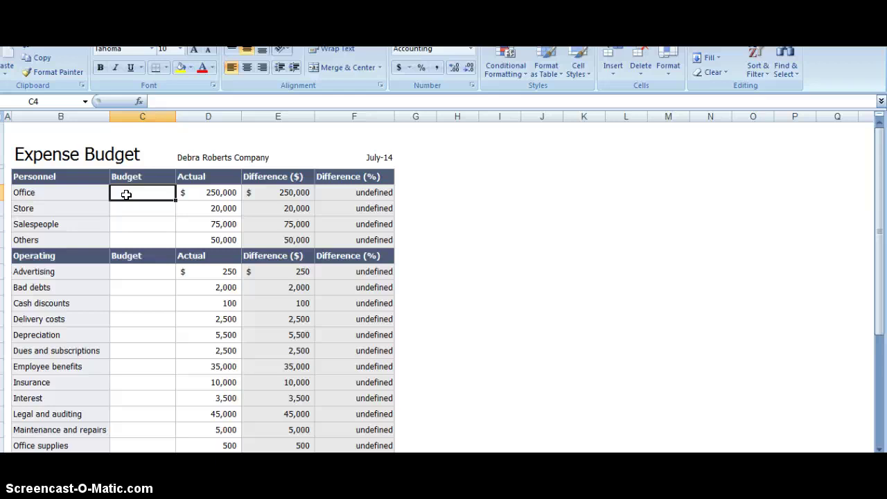
click(218, 194)
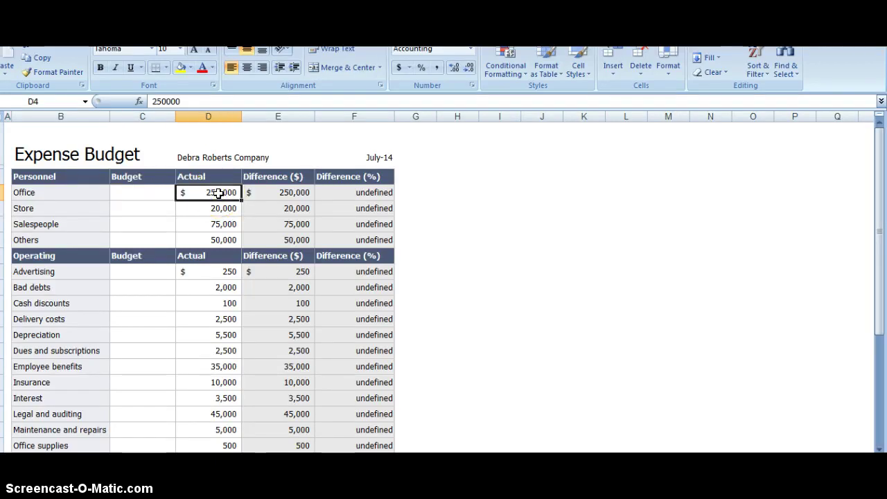
click(144, 193)
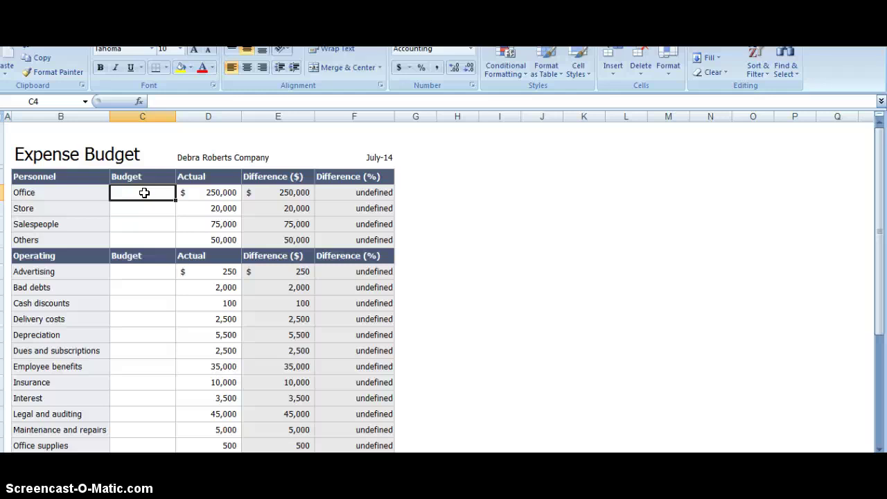
Set the Office budget to a formula of its actual amount times 1.04.
text(+)
key(Right)
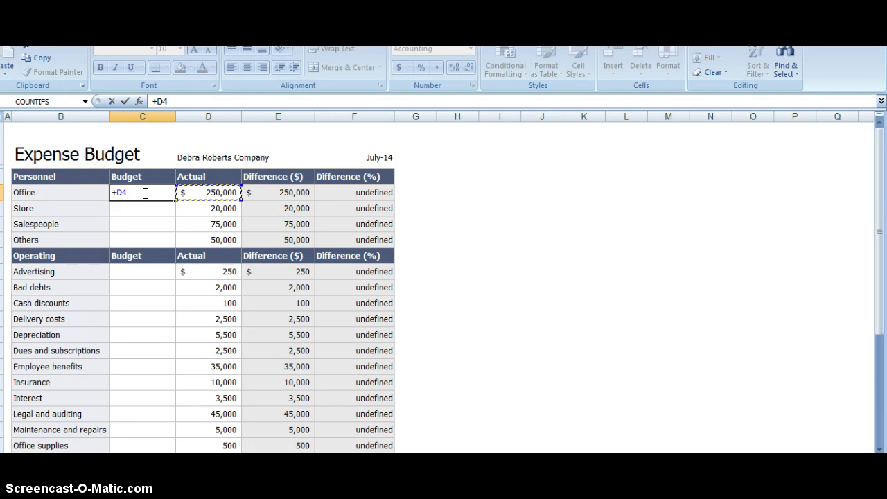
text(*1.04)
key(Return)
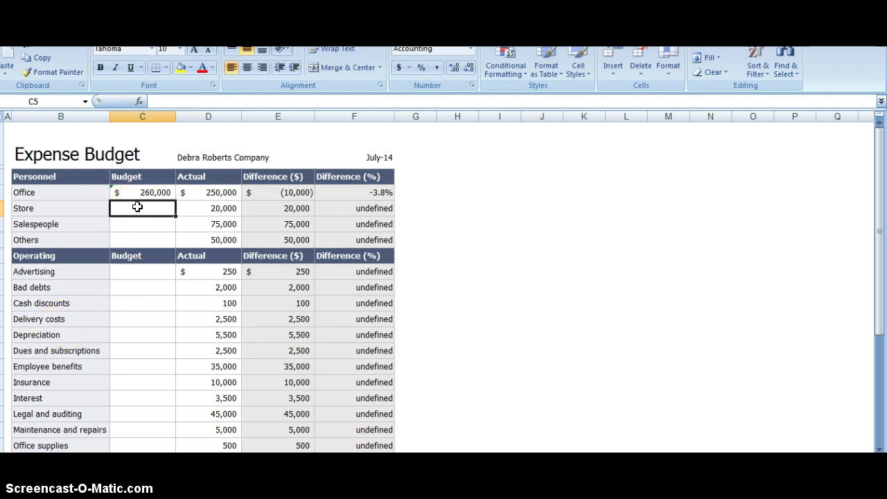
key(Up)
key(Up)
key(Down)
key(Right)
key(Right)
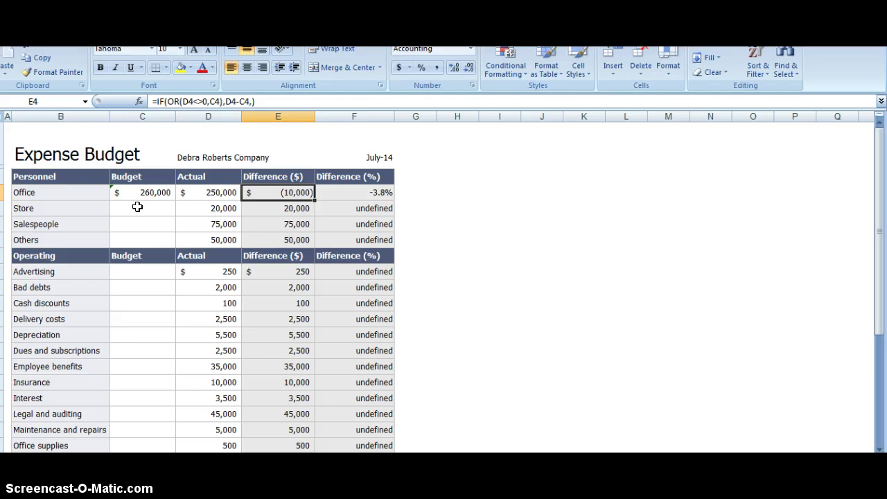
key(Left)
key(Left)
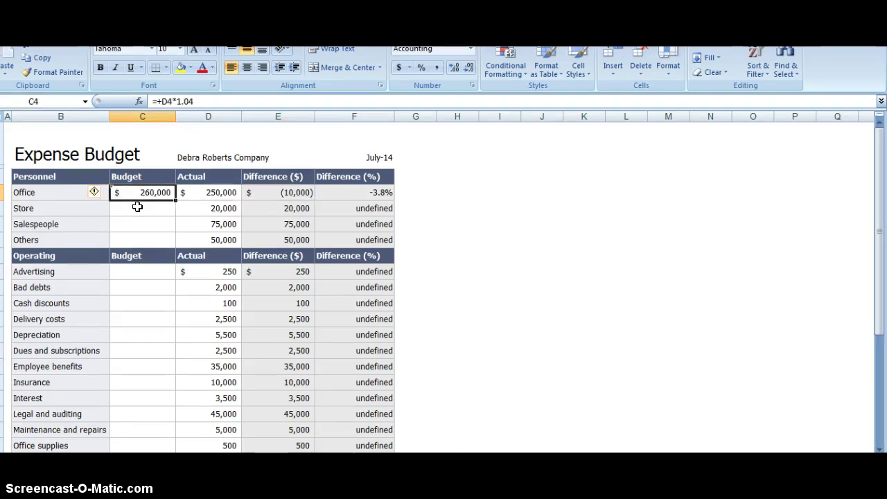
key(Down)
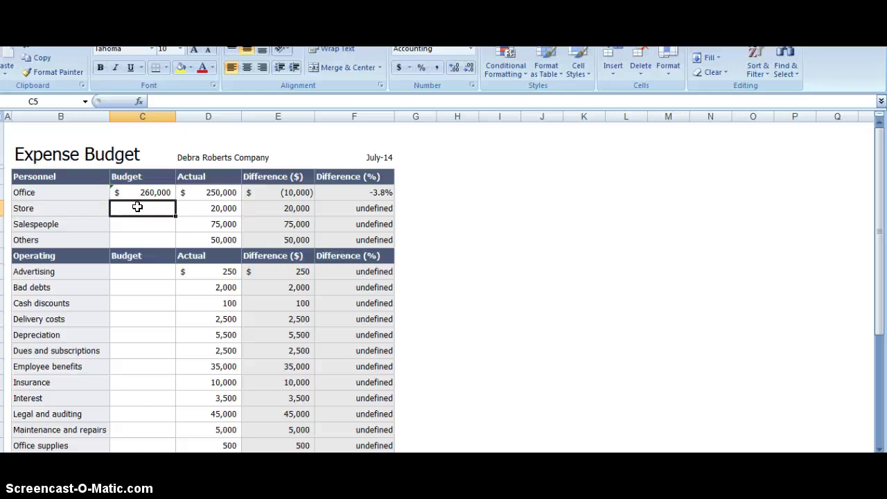
key(Up)
Copy the 1.04 budget formula to the Store, Salespeople and Others budget cells.
key(ctrl+c)
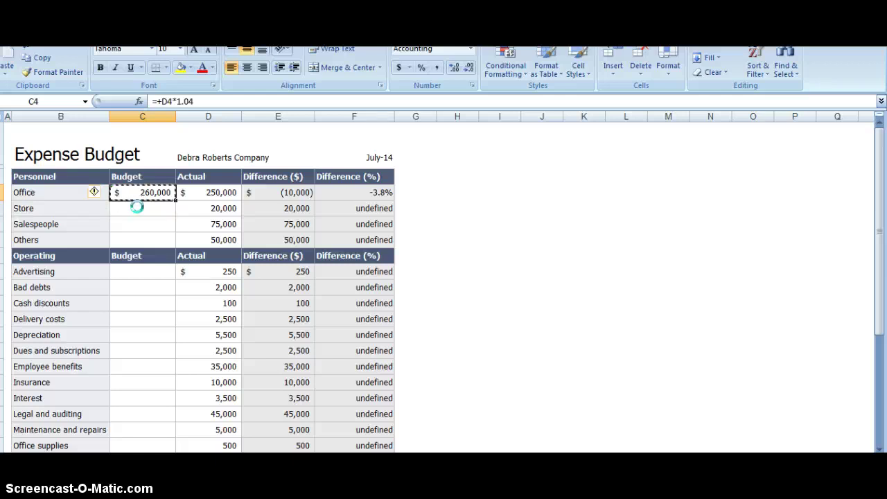
key(Down)
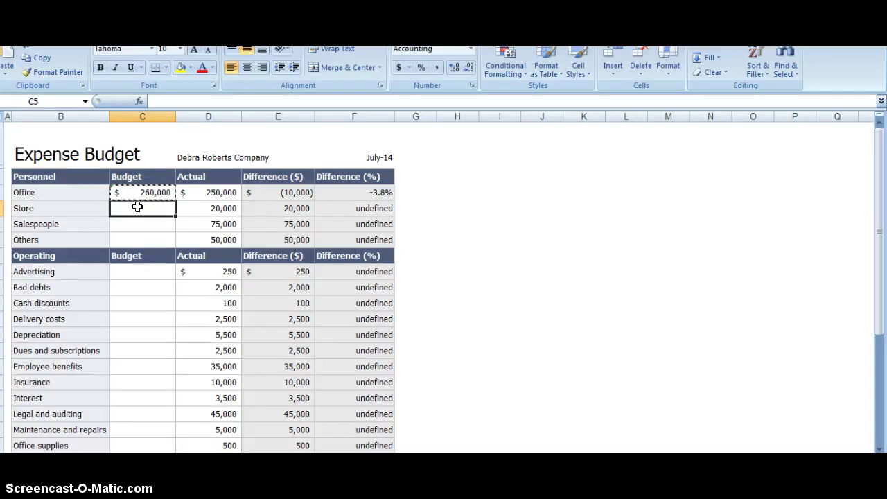
key(shift+Down)
key(shift+Down)
key(Return)
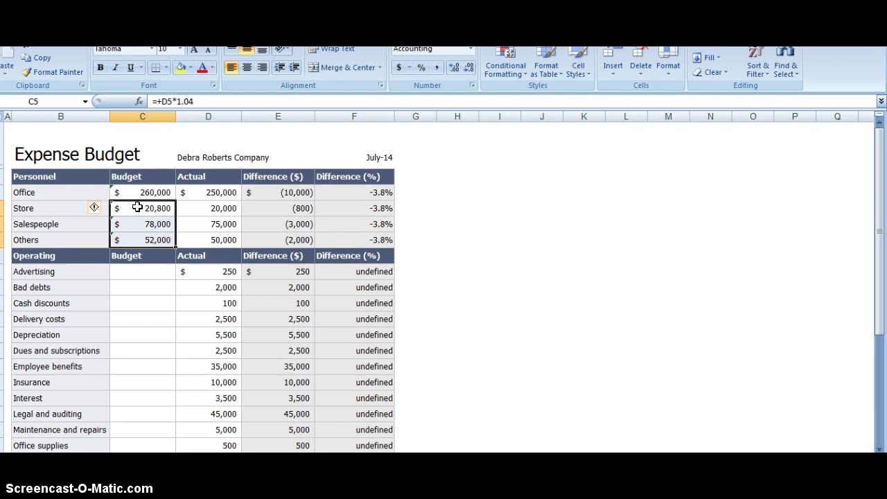
key(Down)
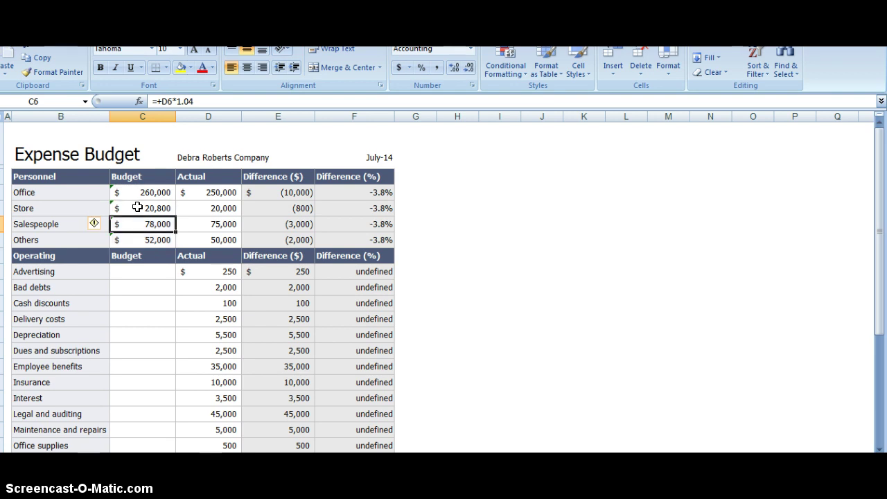
key(Up)
key(Up)
key(Up)
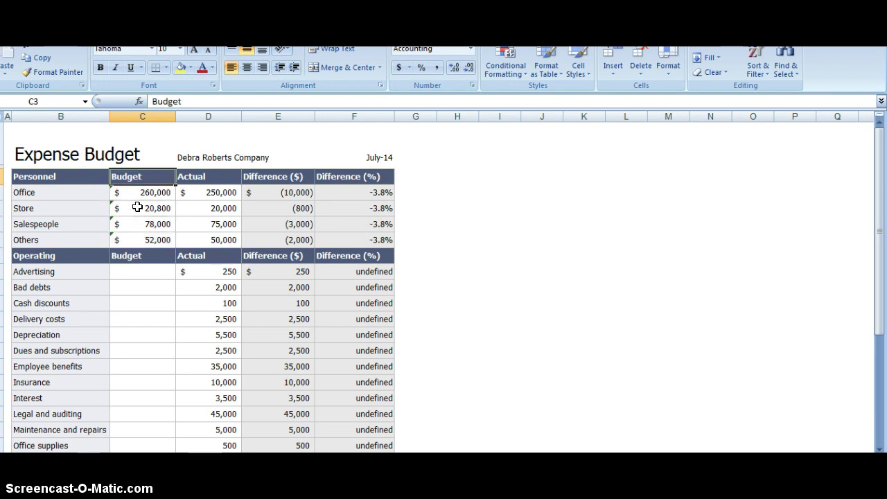
key(Down)
key(Down)
key(Up)
key(Down)
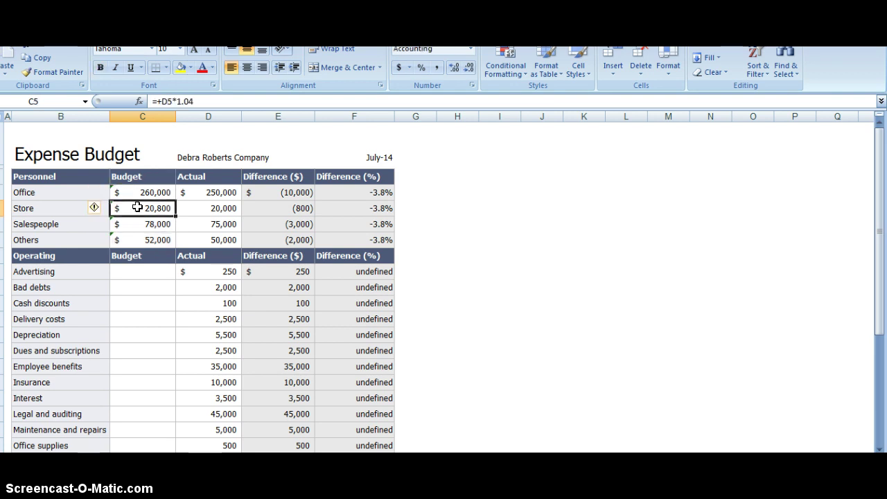
key(Down)
key(Down)
key(Down)
key(Down)
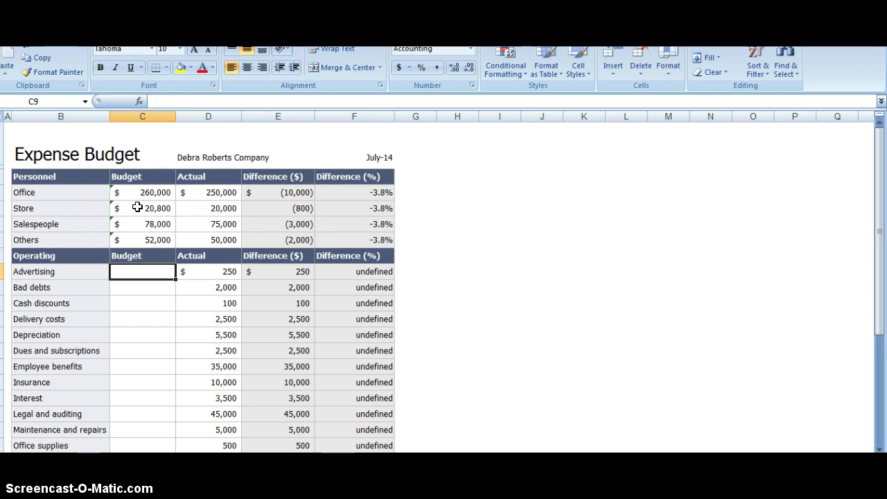
key(Up)
key(Up)
key(Up)
key(Down)
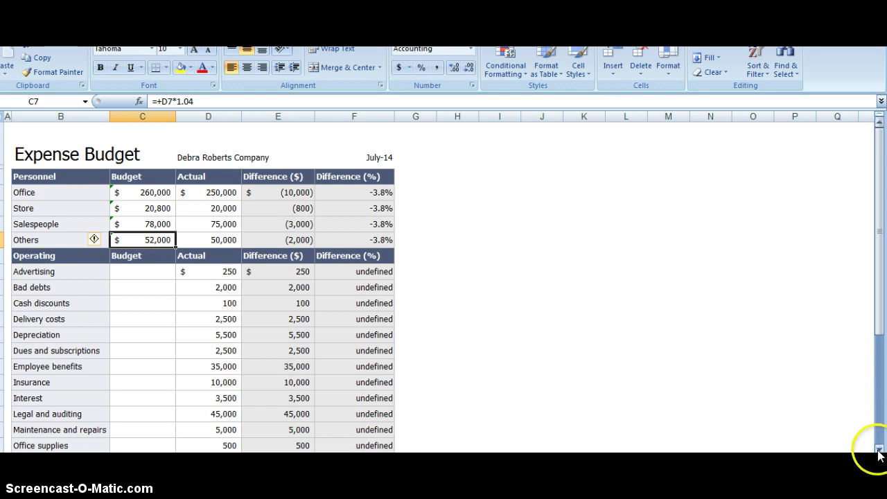
Review the finished Expense Budget sheet, then move to a new blank worksheet.
drag(879, 451, 878, 453)
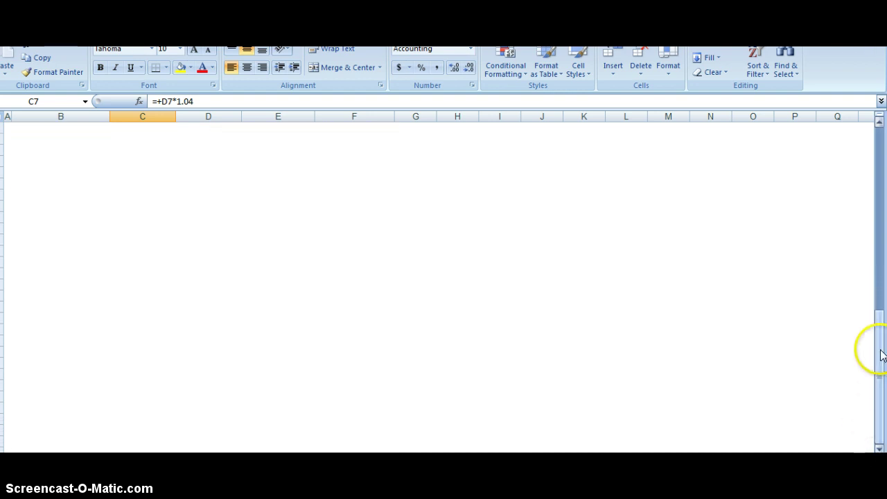
drag(879, 193, 877, 187)
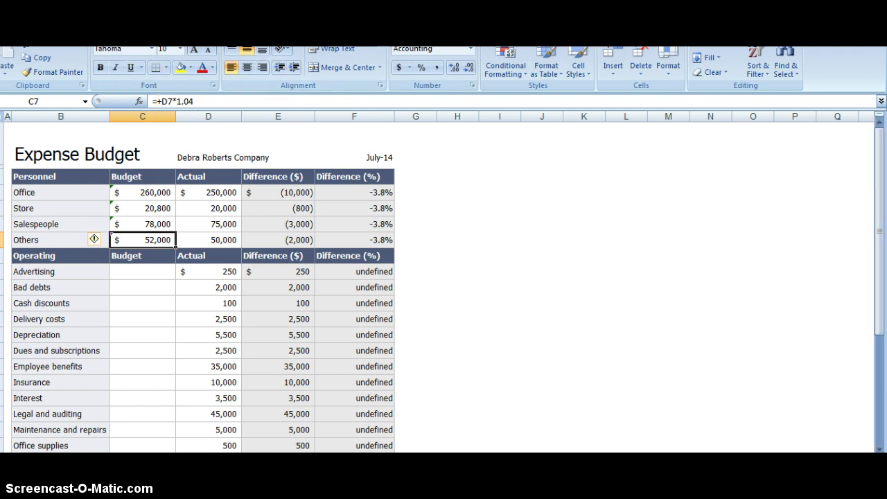
scroll(130, 67, down, 1)
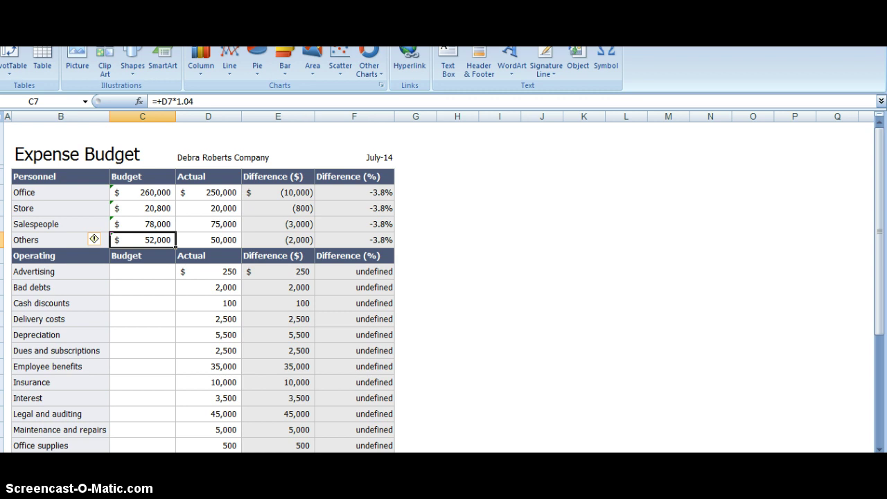
click(103, 27)
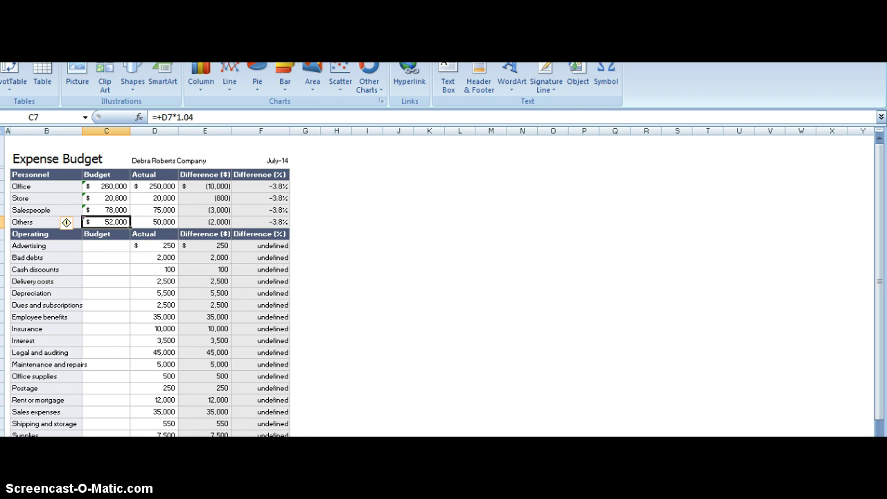
key(ctrl+Page_Down)
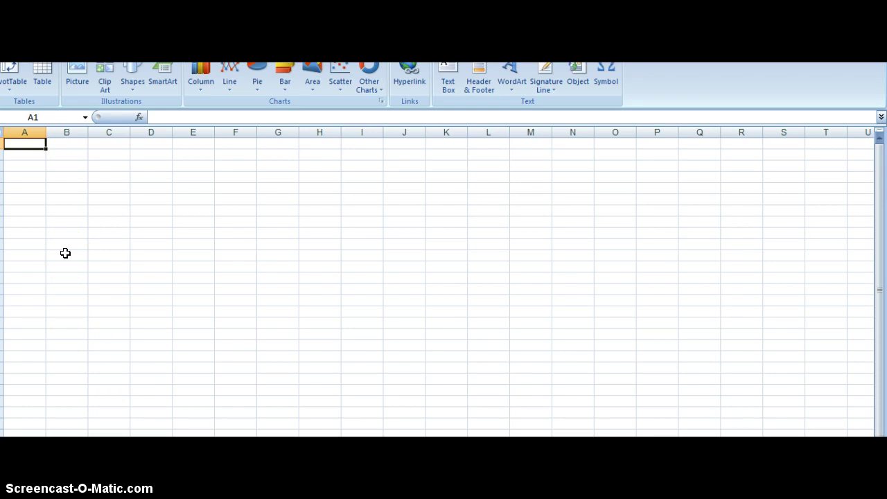
Title the sheet 'Expense Budget by Month' and label A4 'Category'.
text(Expense)
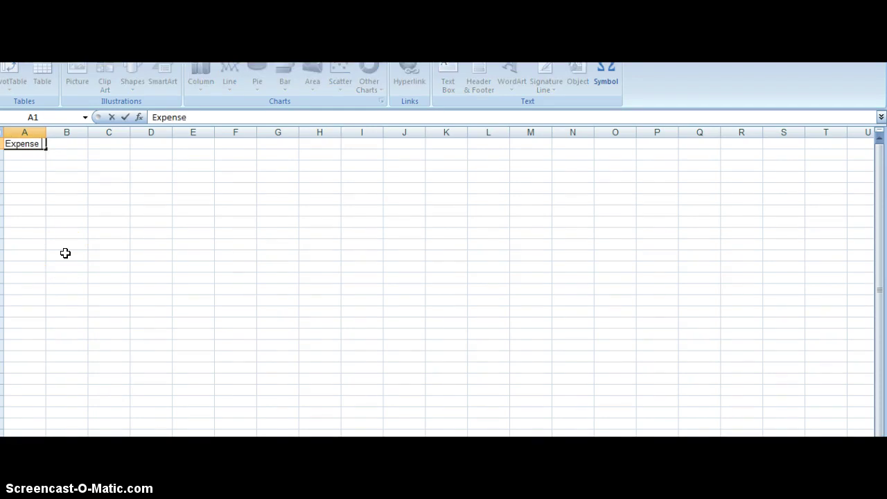
text( Budget by )
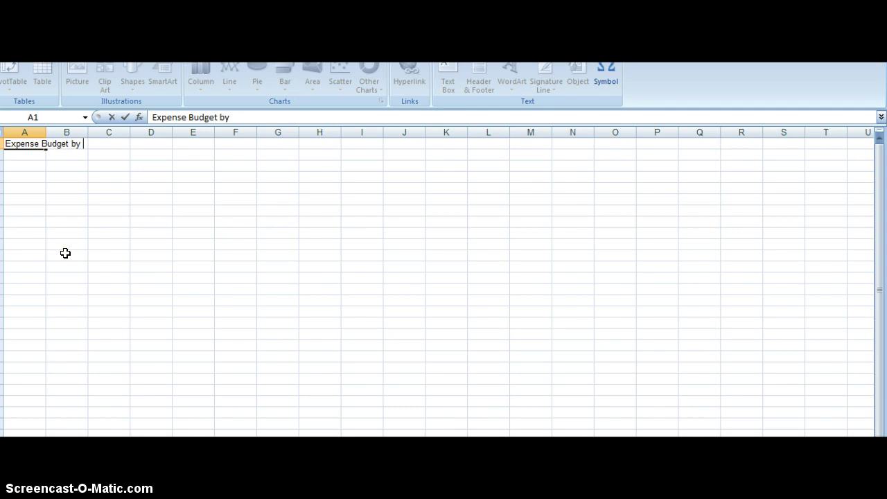
text(Month)
key(Return)
key(Return)
key(Return)
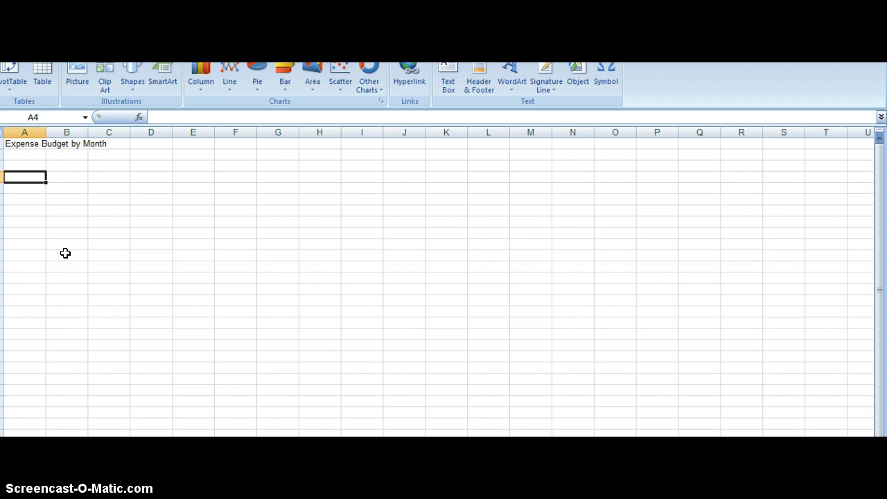
text(Category)
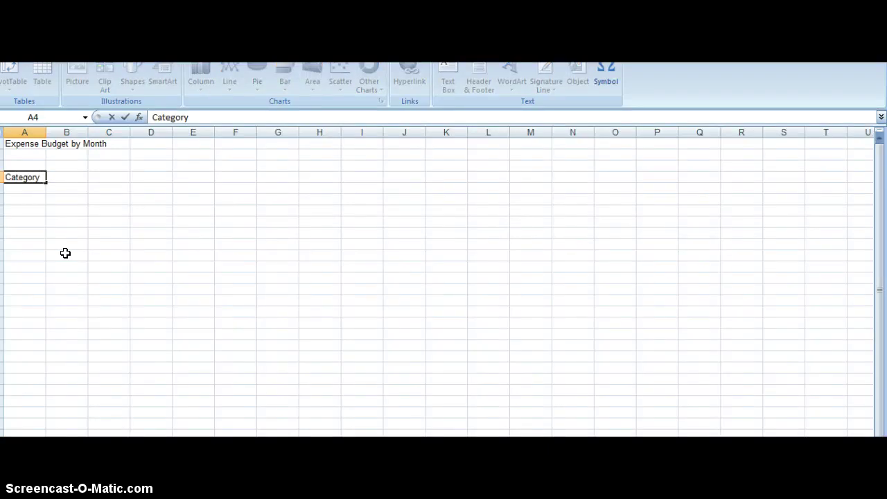
key(Tab)
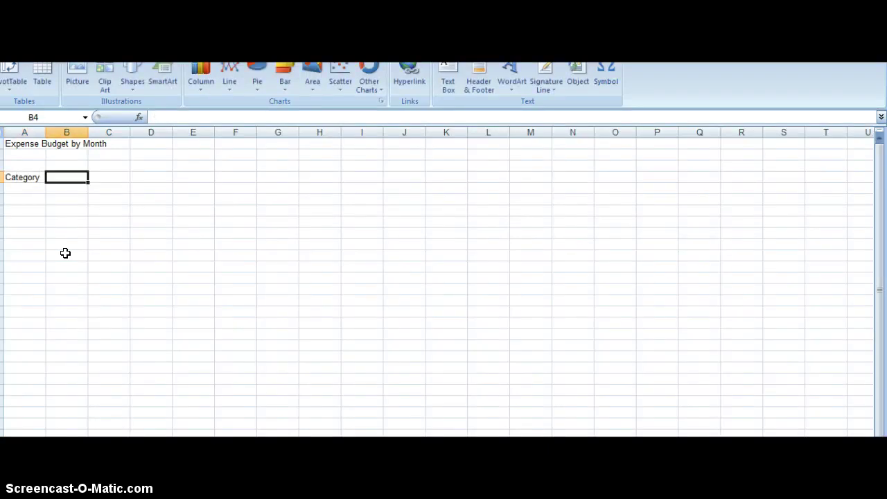
Enter month headers July through February across row 4 starting at B4.
text(M)
key(BackSpace)
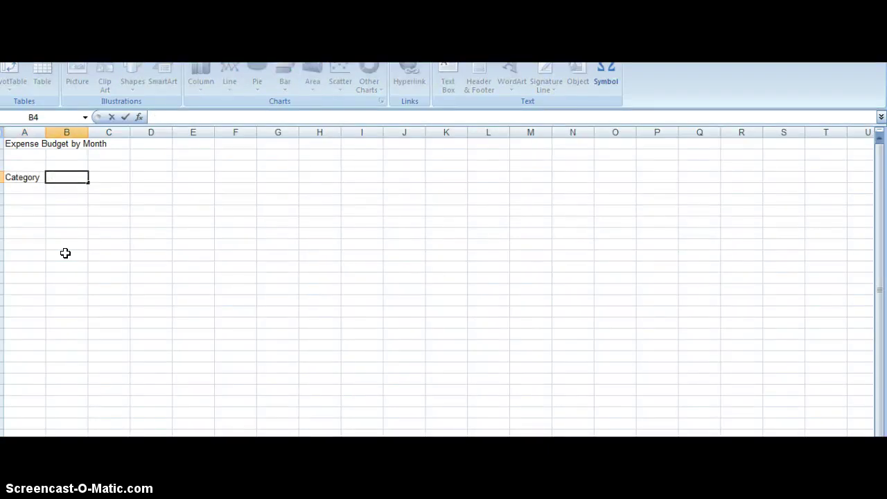
text(July)
key(Tab)
text(August)
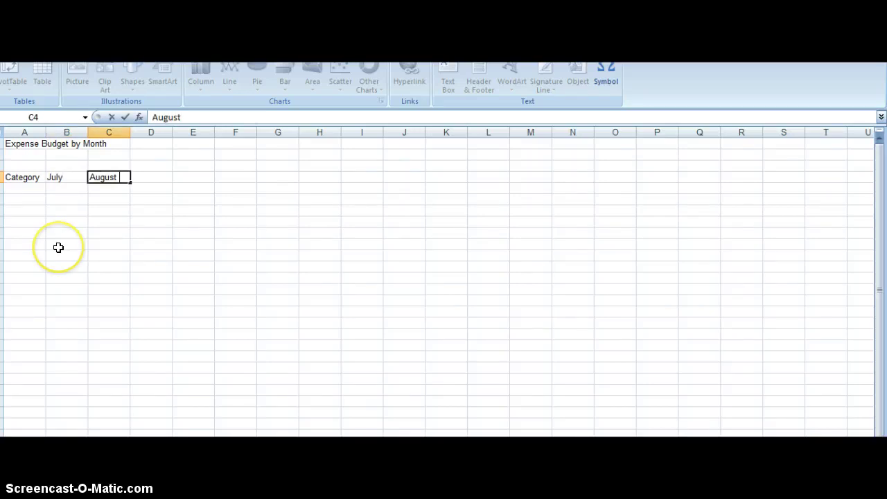
key(Tab)
text(Sep)
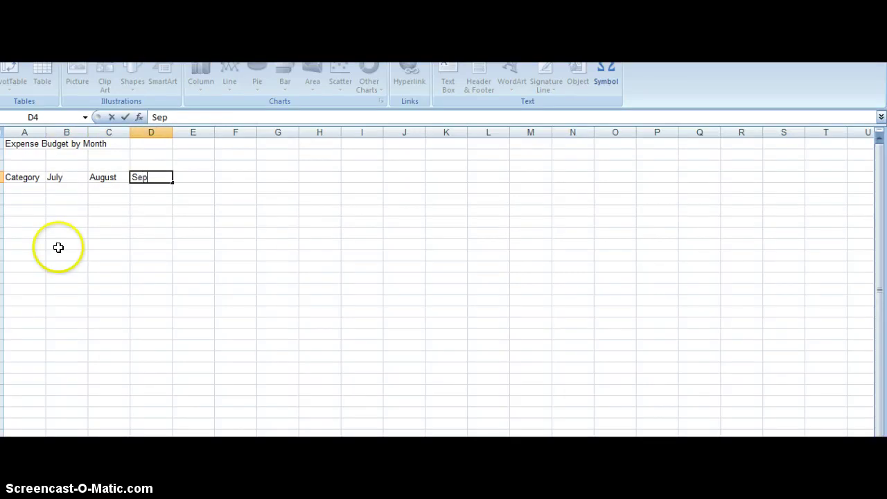
text(tember)
key(Tab)
text(October)
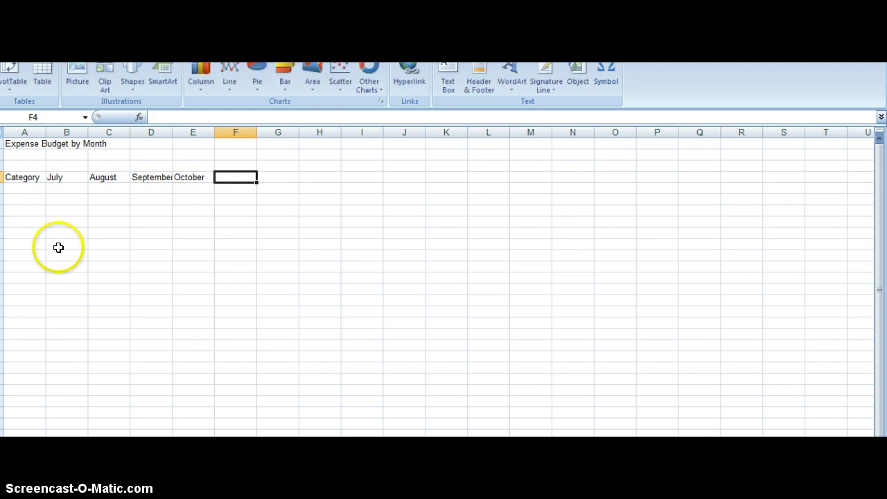
text(November)
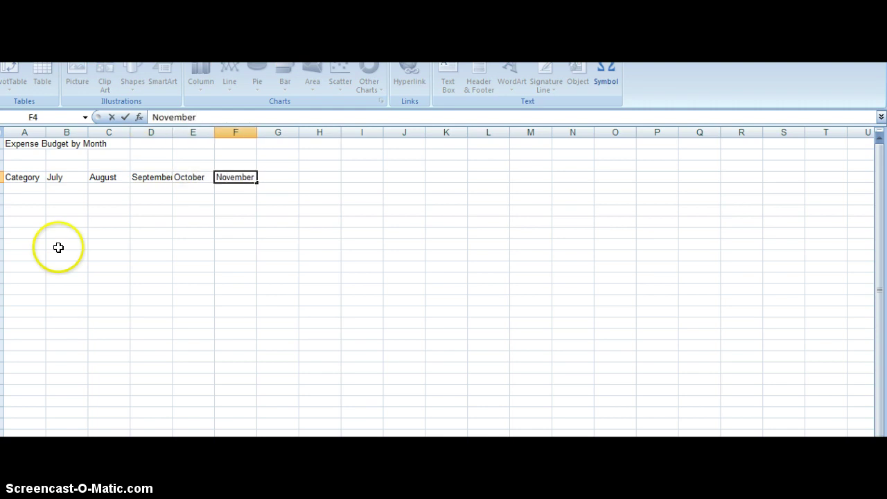
key(Tab)
text(December)
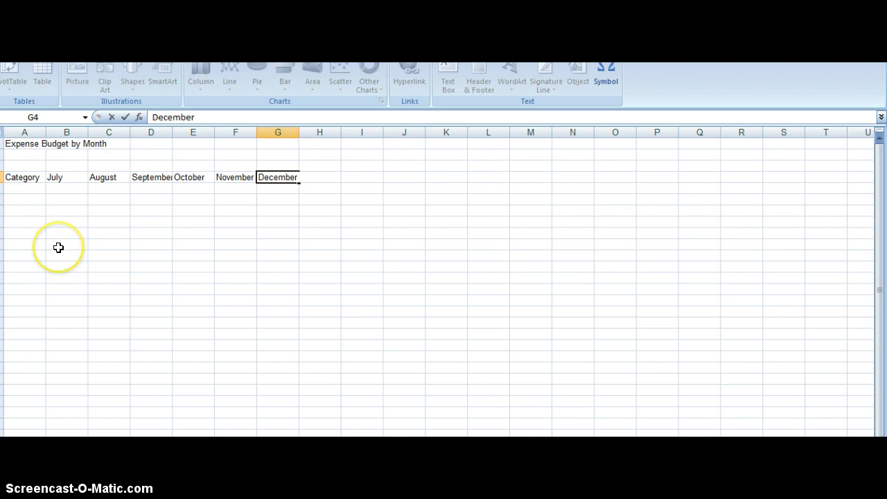
key(Tab)
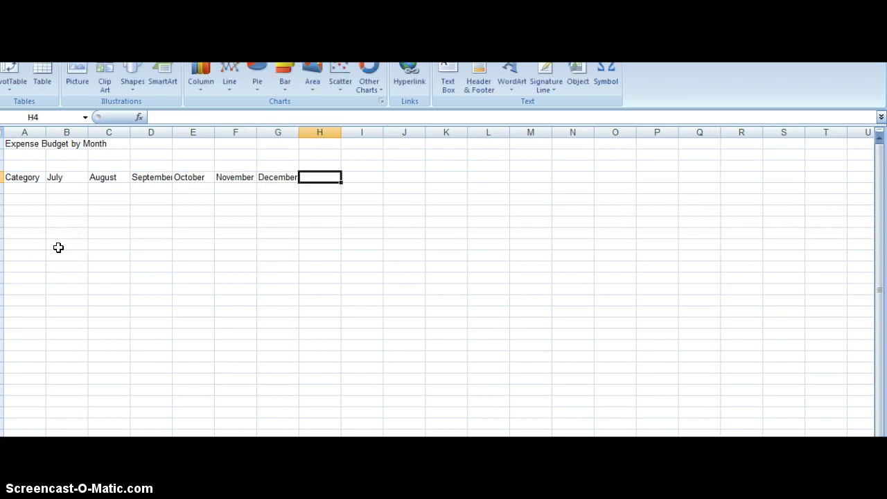
text(January)
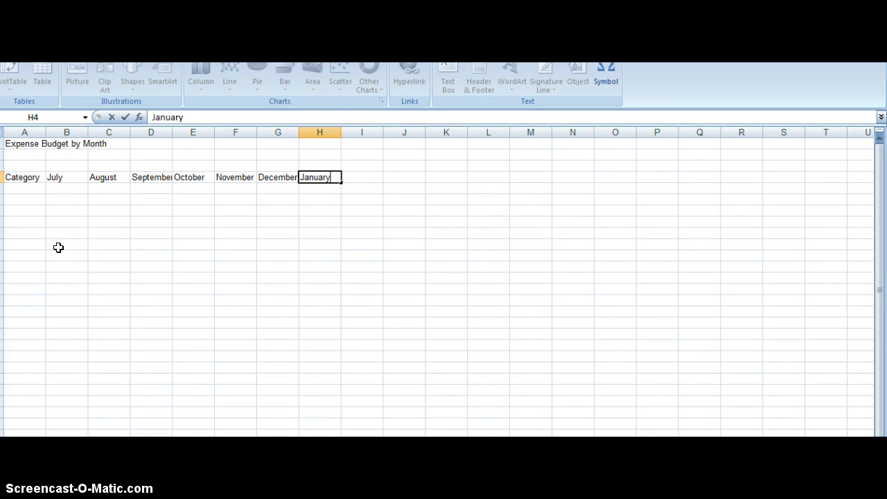
key(Tab)
text(February)
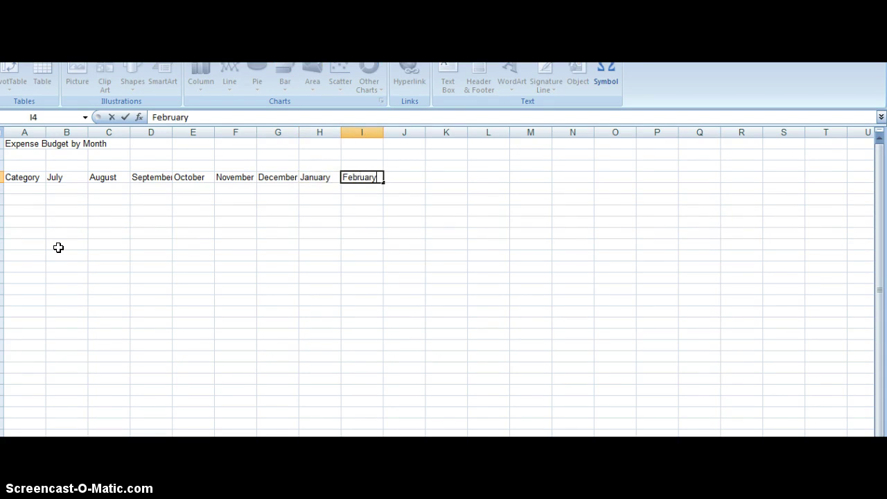
key(Tab)
Complete the month headers with March, April, May and June in J4:M4.
key(Down)
key(Up)
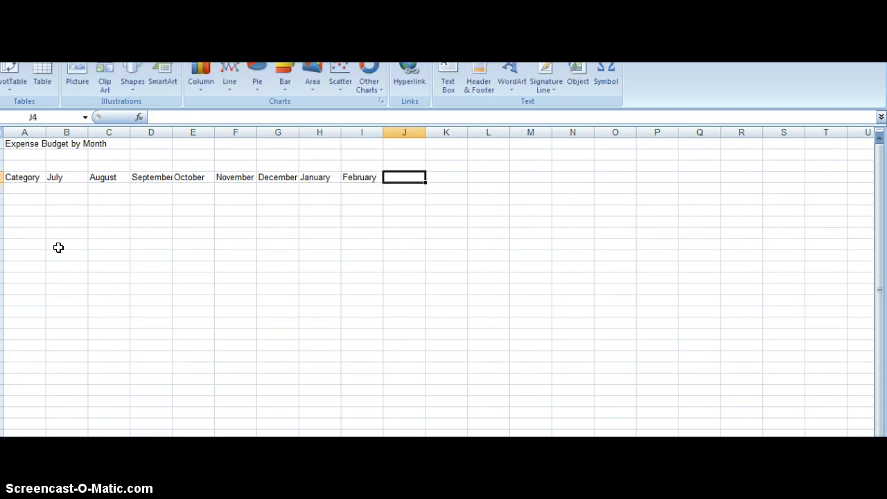
key(Right)
key(Left)
text(March)
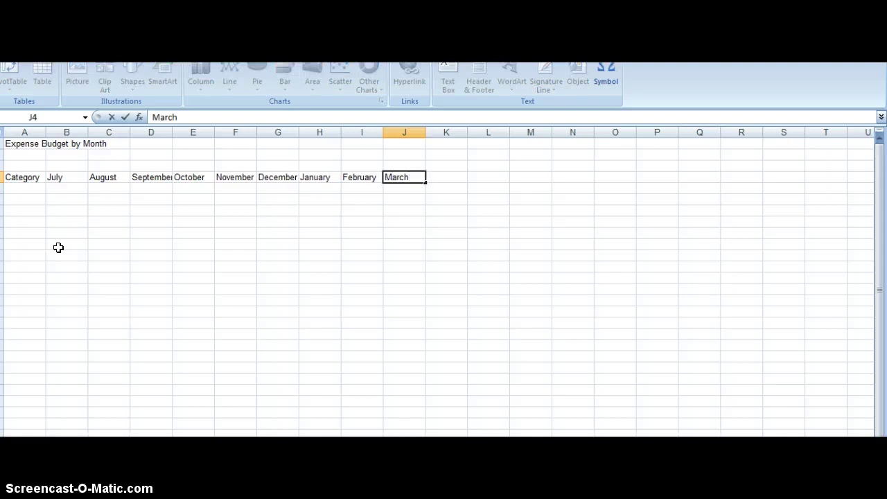
key(Tab)
text(April)
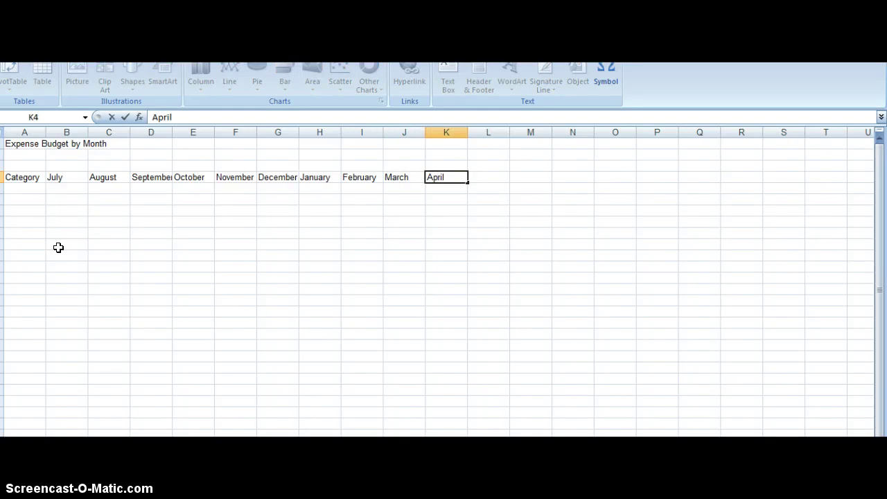
key(Tab)
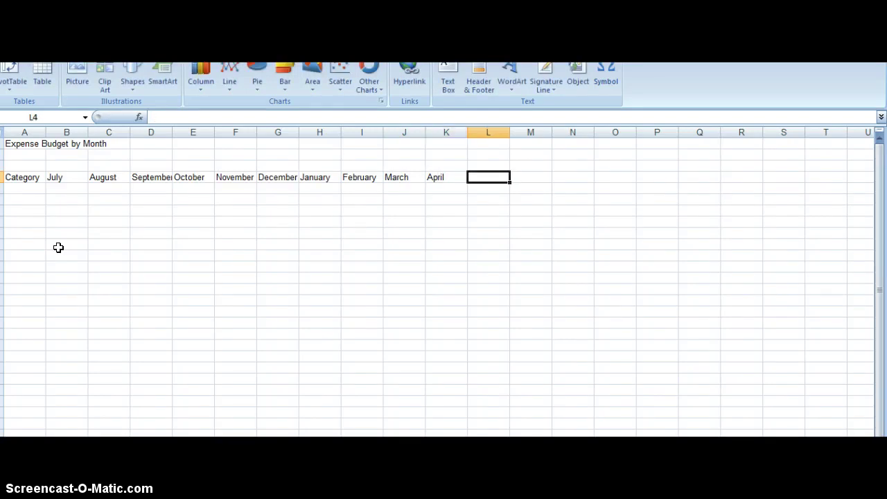
text(May)
key(Tab)
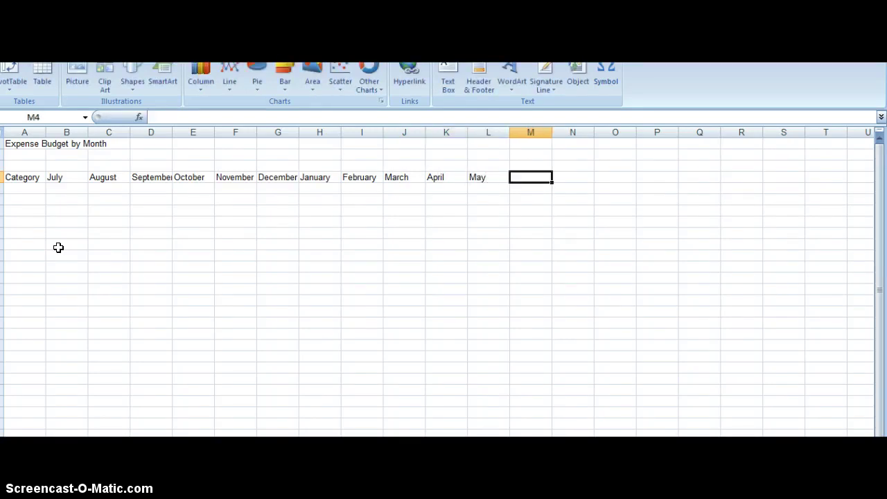
text(June)
key(Left)
key(Left)
key(Left)
key(Left)
key(Left)
key(Left)
key(Left)
key(Left)
key(Left)
key(Left)
key(Left)
key(Left)
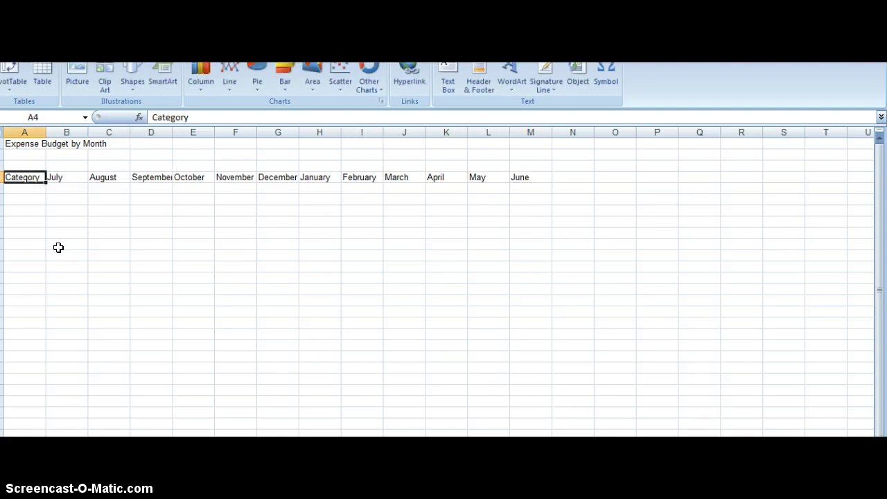
Add the subtitle 'Fiscal Year Ended June 30, 2015' in cell A2.
key(Up)
key(Up)
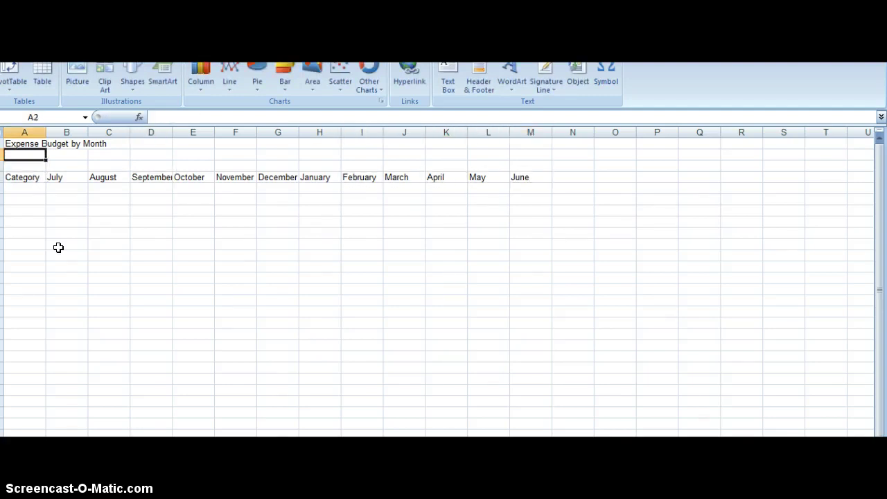
text(F)
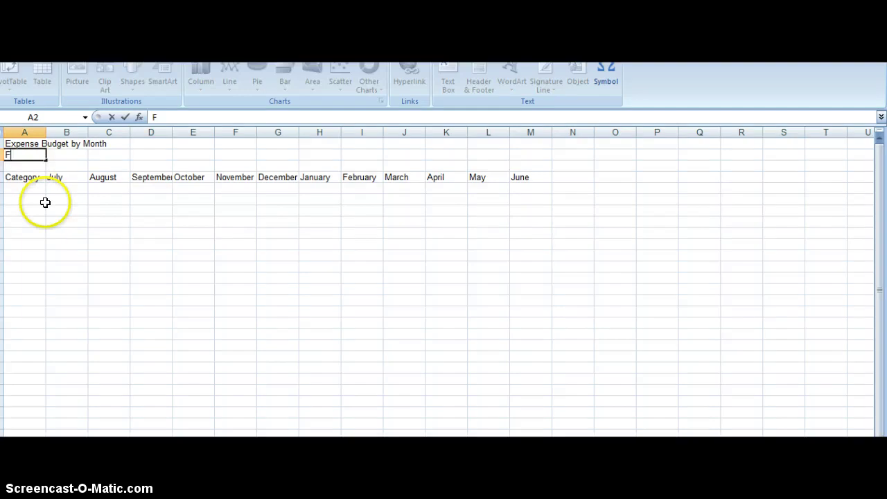
text(iscal Year )
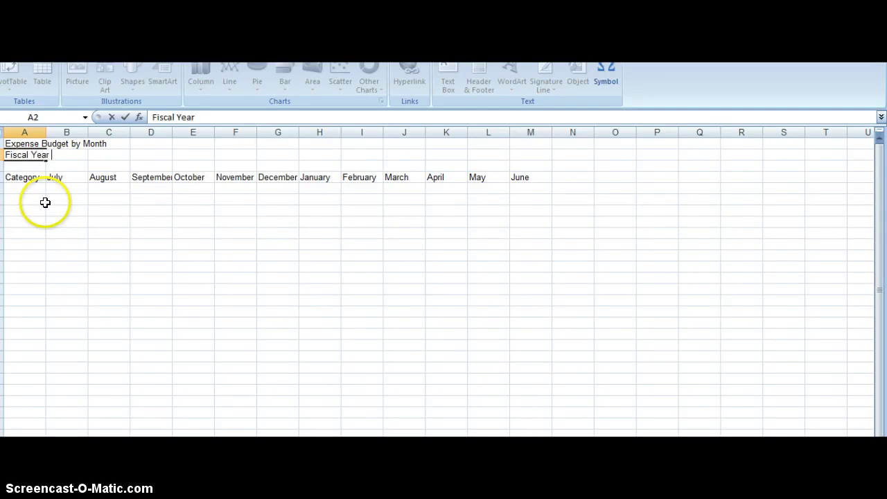
text(Ended June 30, 2015)
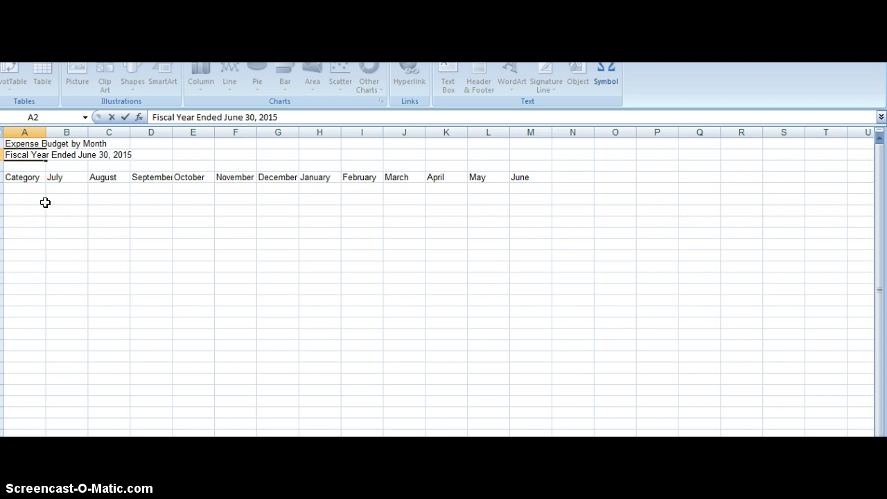
key(Return)
key(Return)
key(Return)
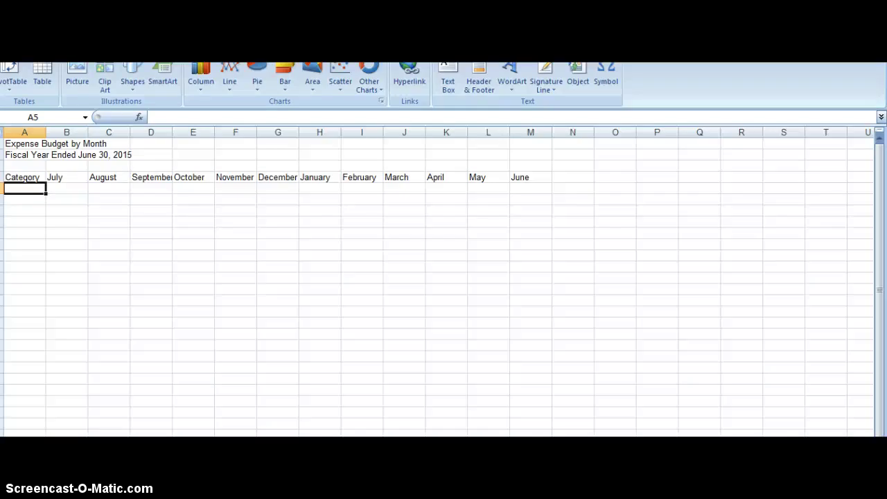
Link A5 by formula to the Office label in B4 of the Expense Budget sheet.
text(=)
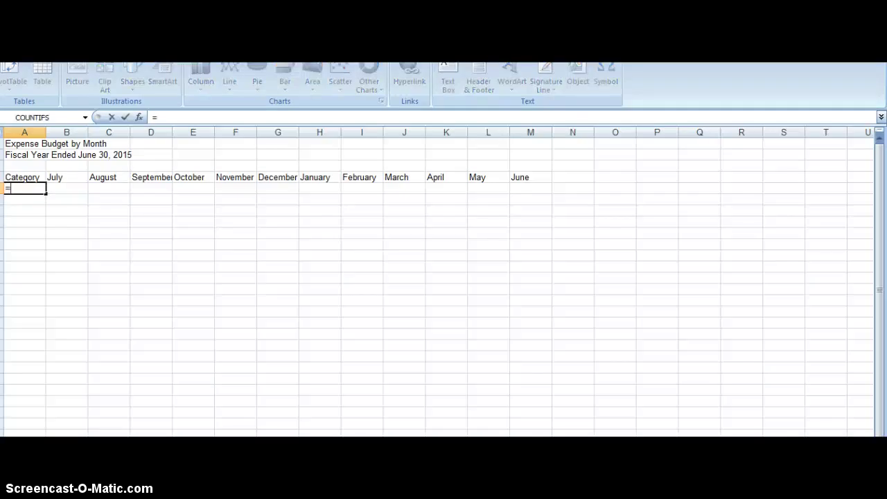
click(41, 435)
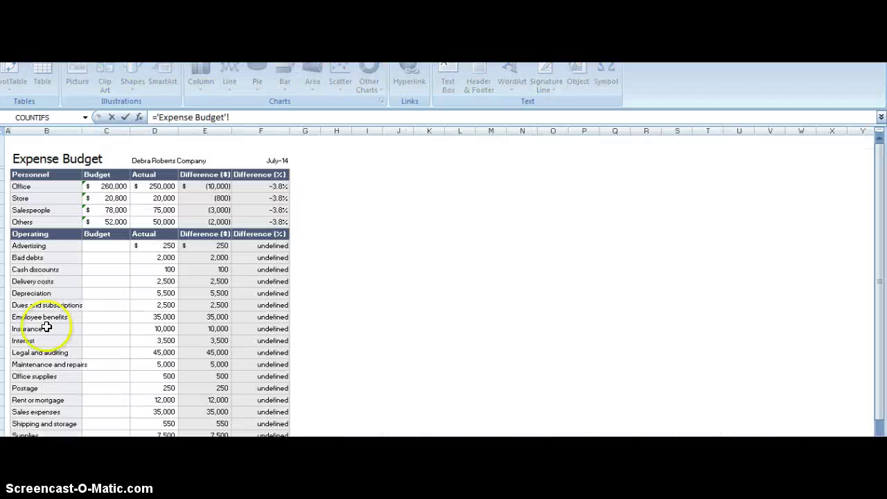
click(28, 186)
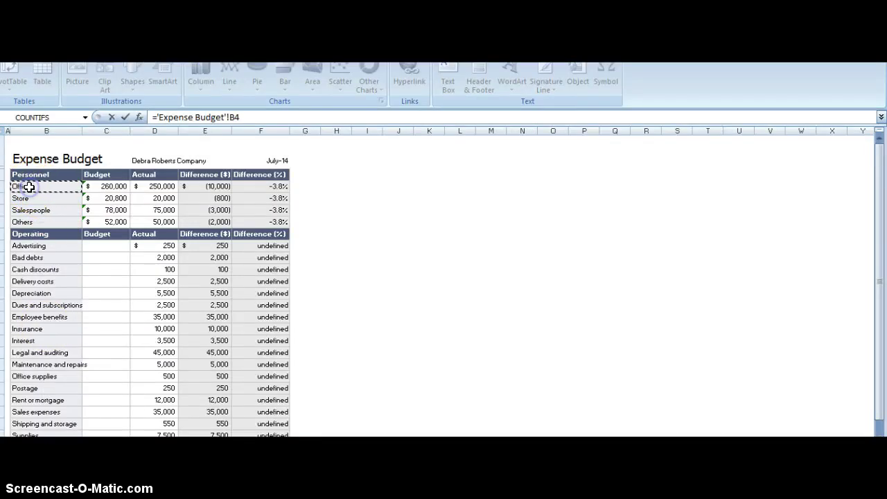
key(Return)
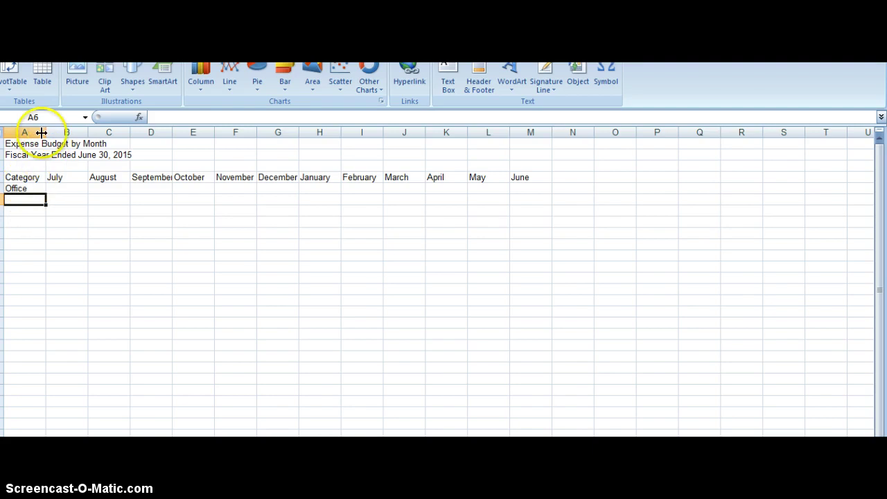
Widen column A so the title and category labels such as Office fit.
drag(46, 132, 79, 135)
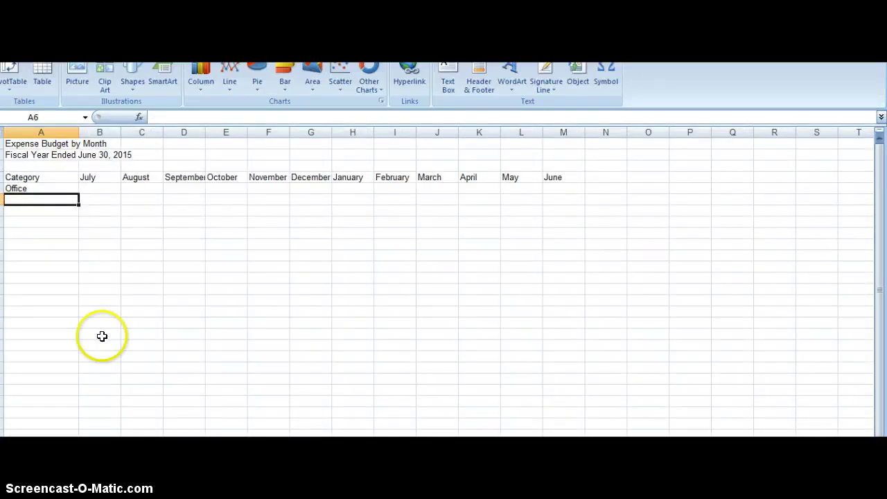
click(35, 188)
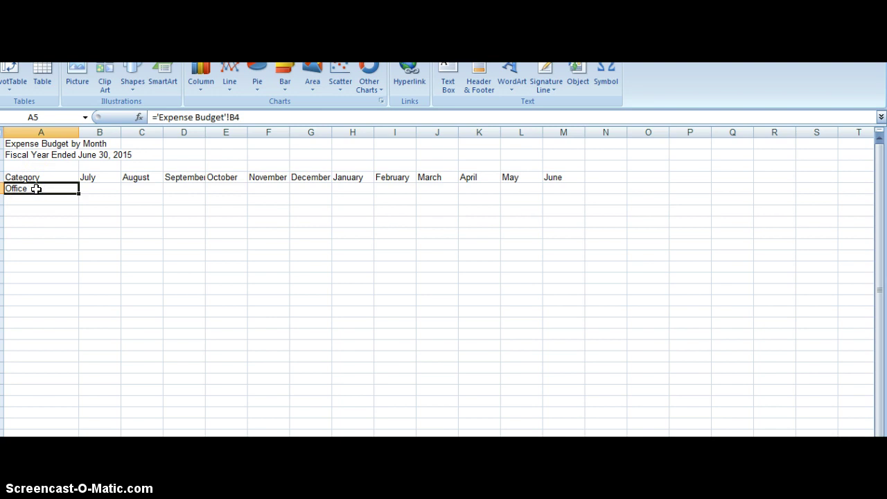
Enter ='Expense Budget'!C4/12 in B5 so Office's July shows about 21,667.
click(99, 185)
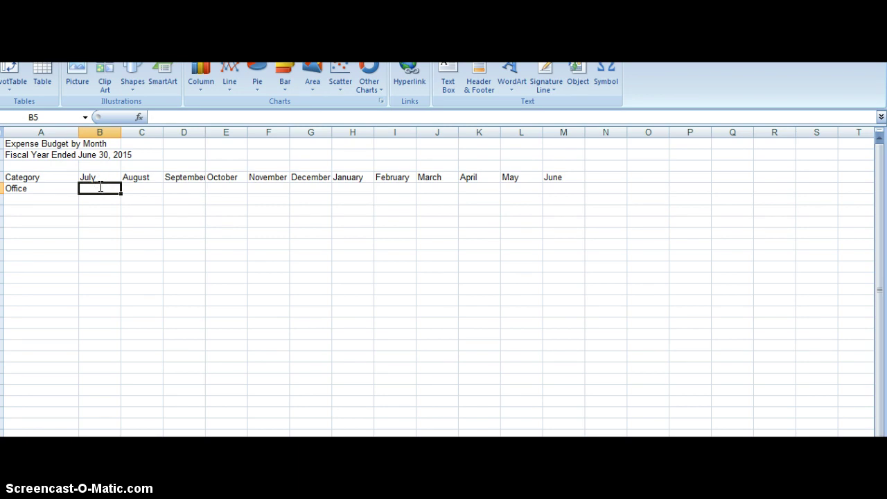
text(=)
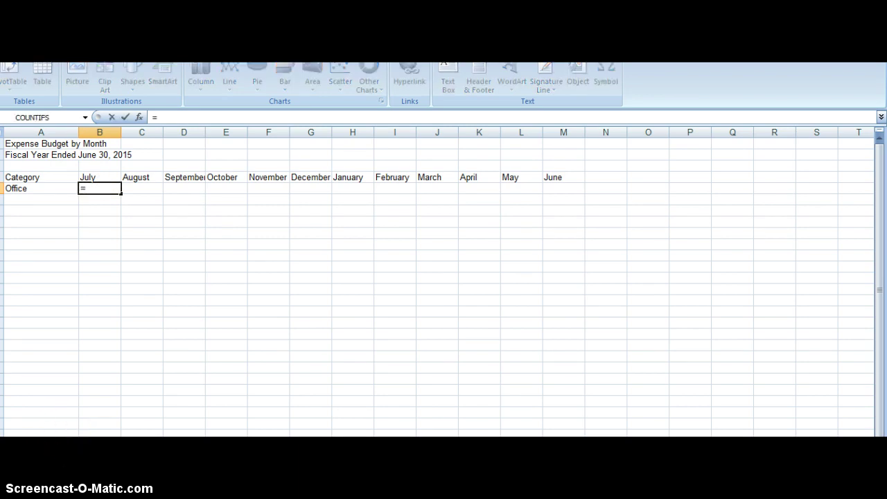
key(ctrl+Page_Down)
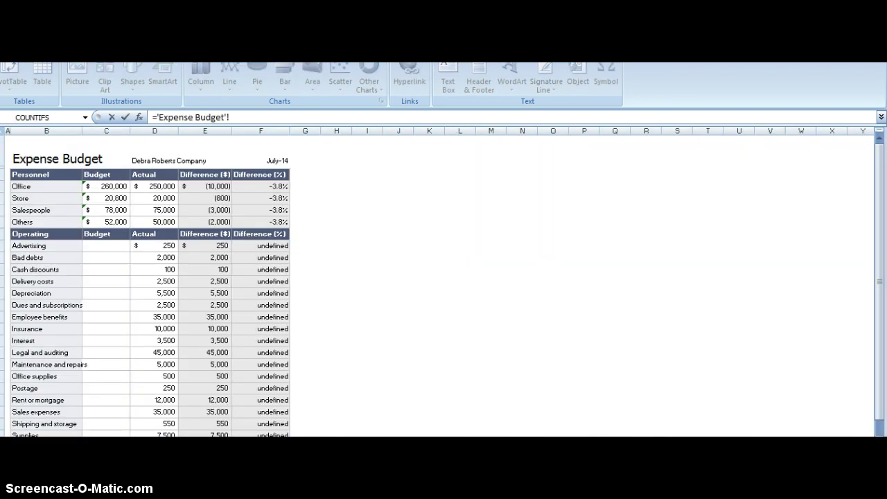
click(121, 186)
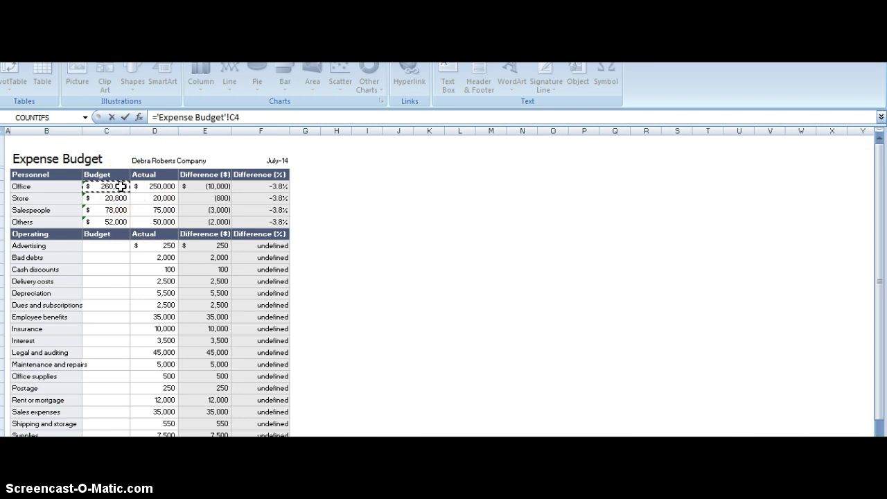
text(/12)
key(Return)
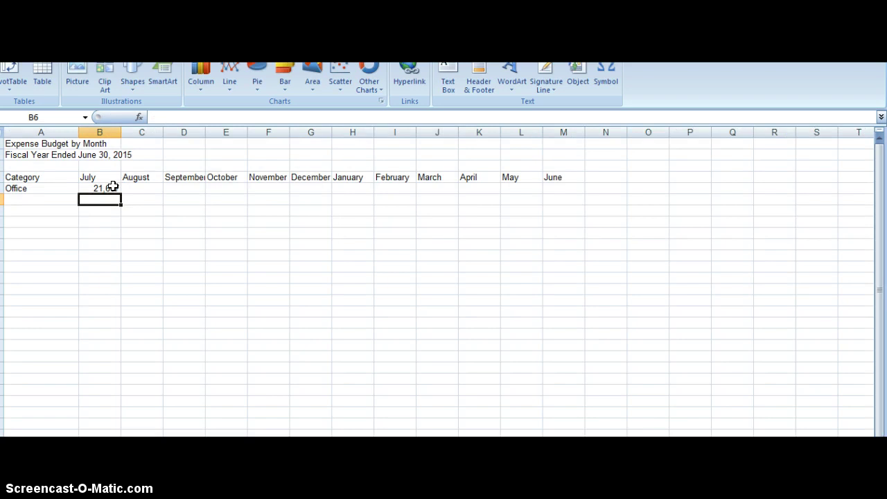
Copy the July Office formula into August and compare the two formulas.
click(113, 187)
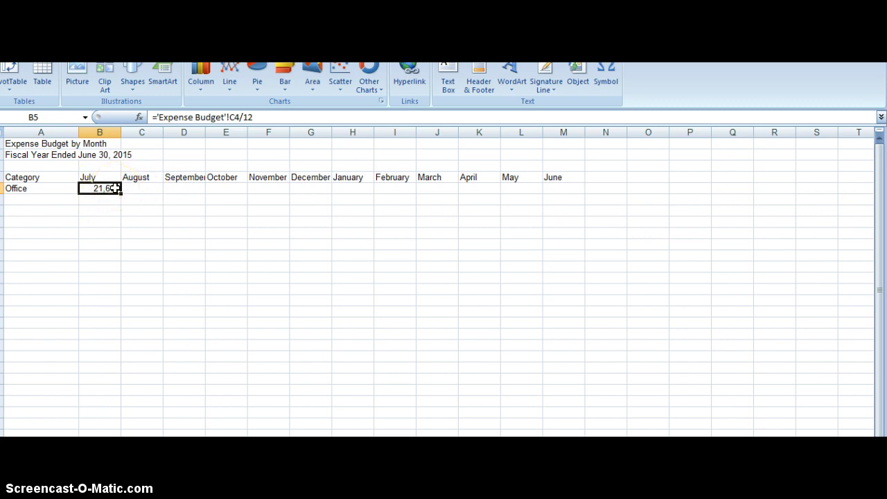
key(ctrl+c)
key(Right)
key(Return)
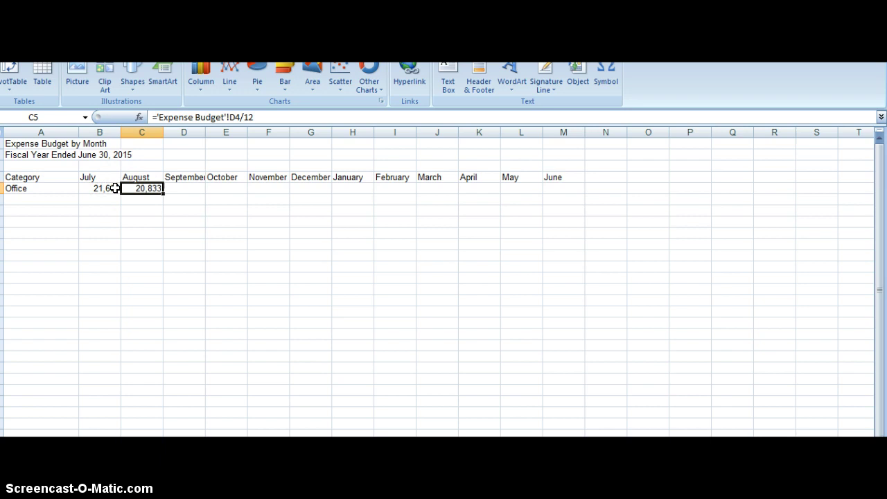
click(115, 188)
key(Left)
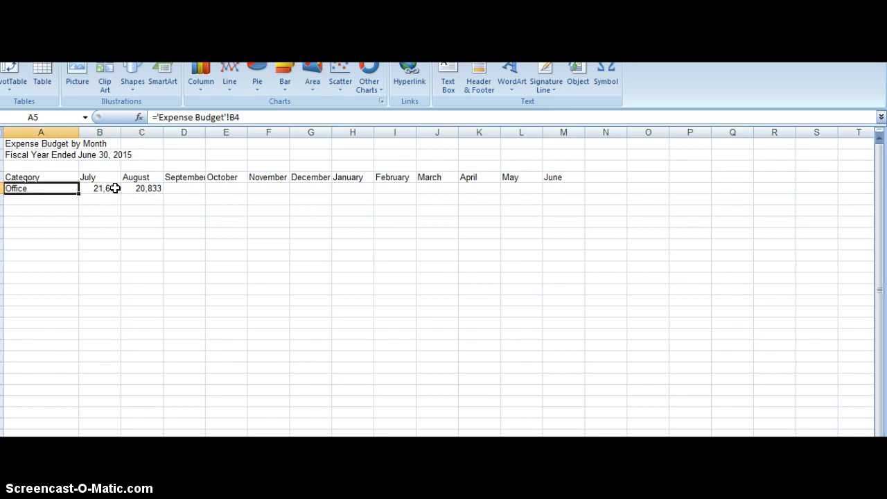
key(Right)
key(Right)
key(Right)
key(Right)
key(Right)
key(Right)
key(Right)
key(Right)
key(Right)
key(Right)
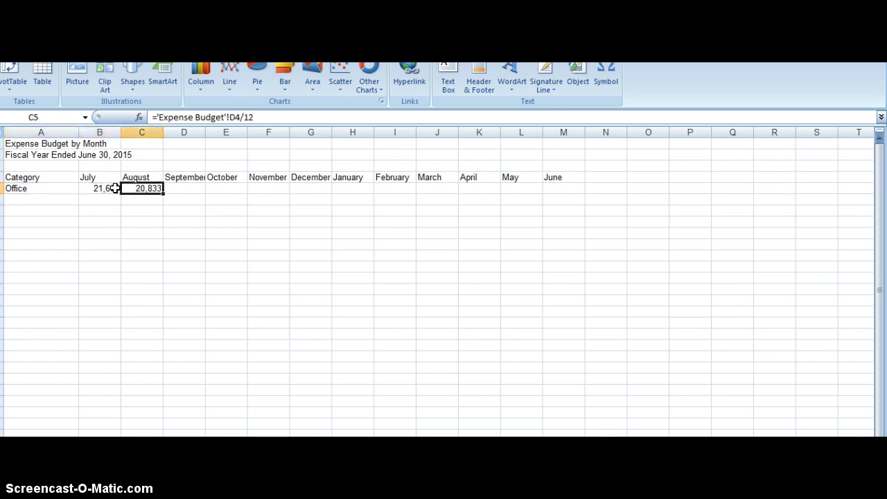
key(Left)
key(Left)
key(Left)
key(Left)
key(Left)
key(Left)
key(Left)
key(Left)
key(Left)
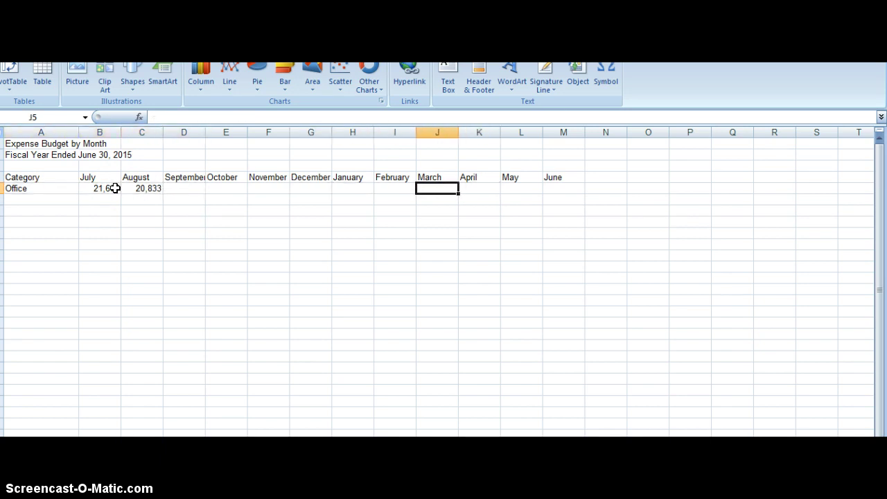
key(Right)
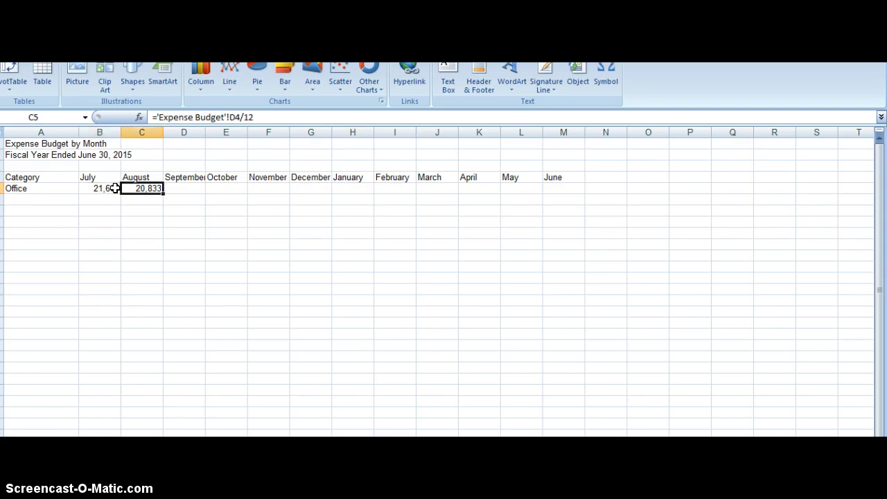
key(Left)
key(Right)
Lock the August formula's row reference to D$4, giving 20,833.
key(F2)
key(Left)
key(Left)
key(Left)
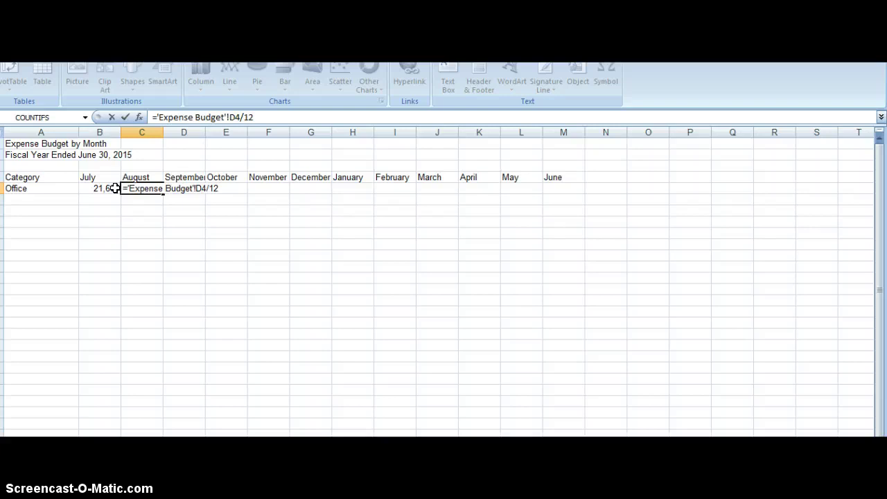
text($)
key(Return)
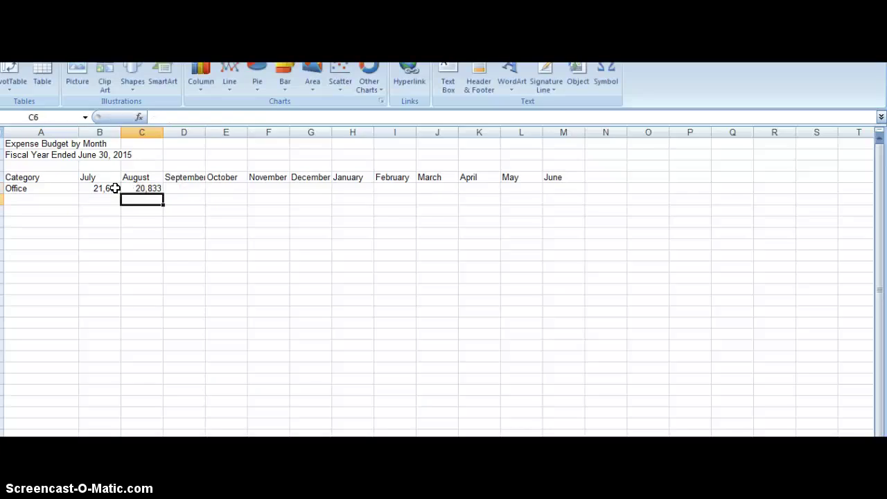
key(Up)
click(115, 187)
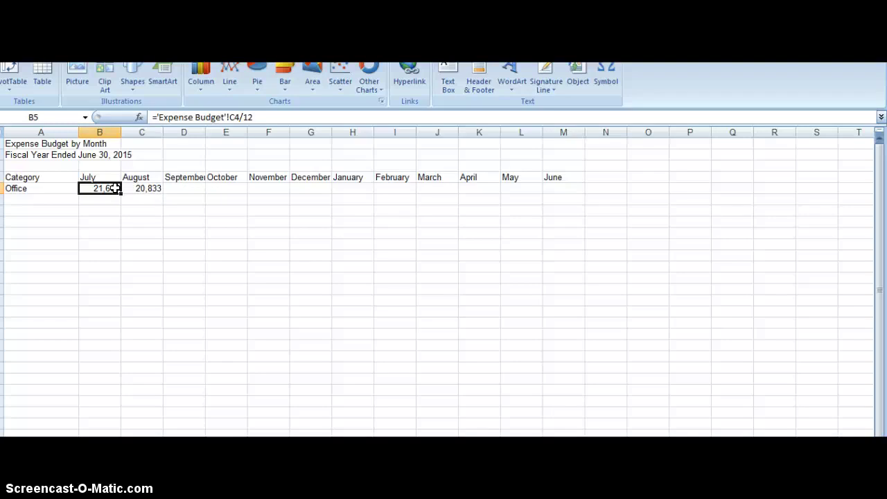
key(Right)
Lock the row in the July Office formula and copy it into August.
click(115, 188)
double_click(115, 188)
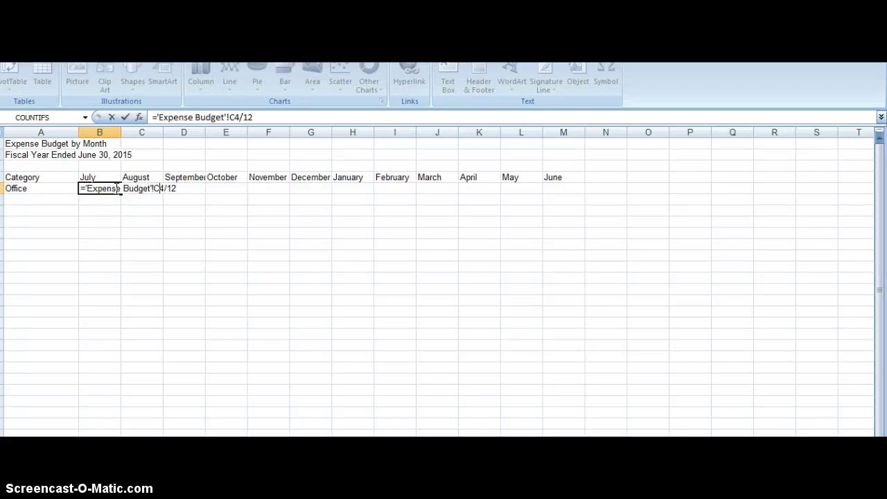
text($)
key(Return)
key(Up)
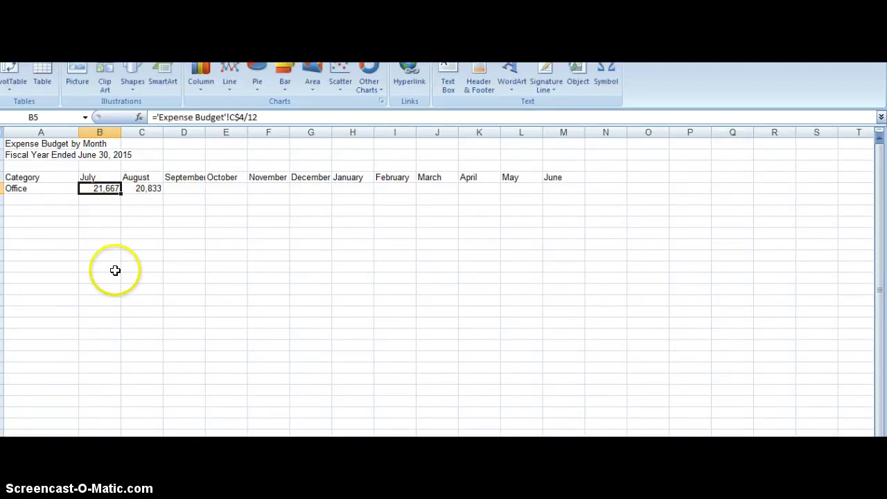
key(Right)
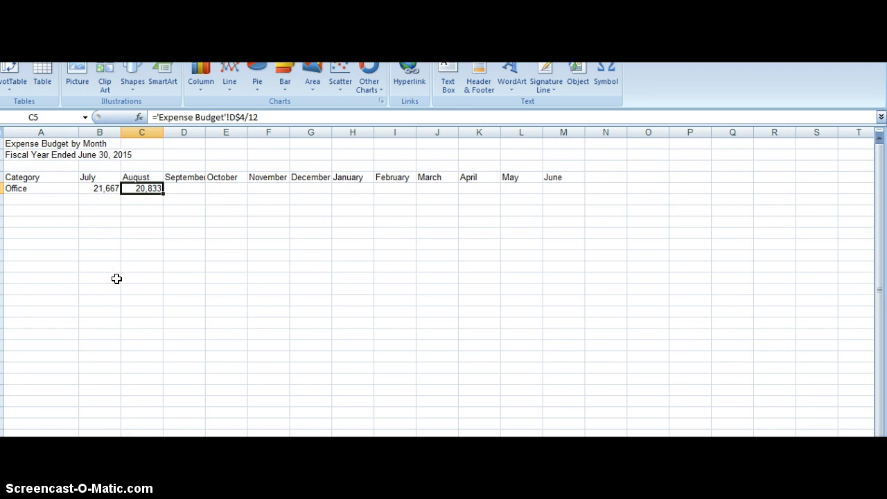
key(Left)
key(ctrl+c)
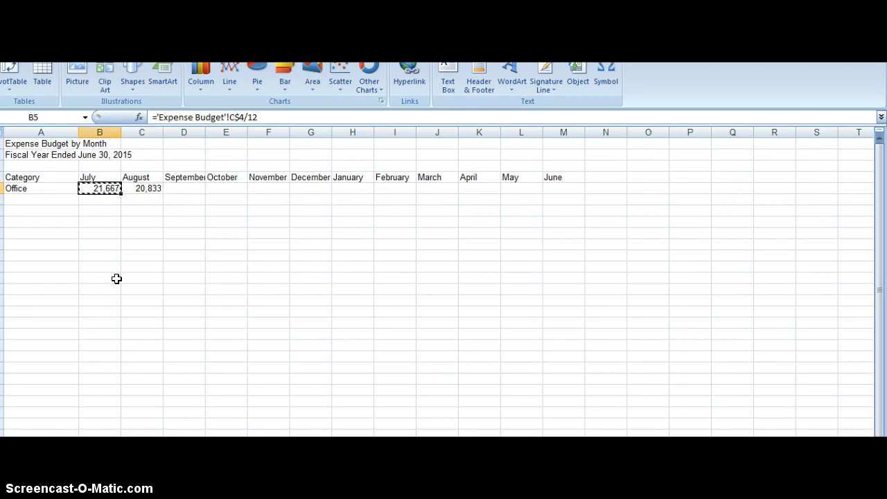
key(Right)
key(Return)
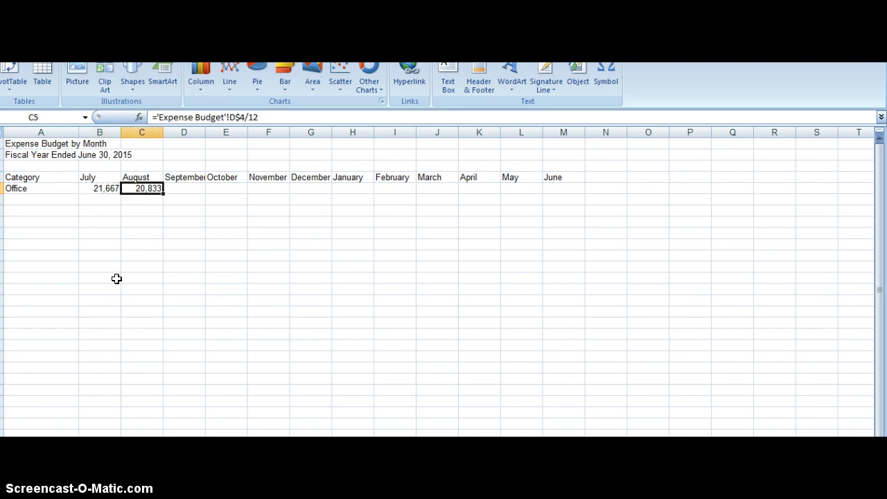
key(Left)
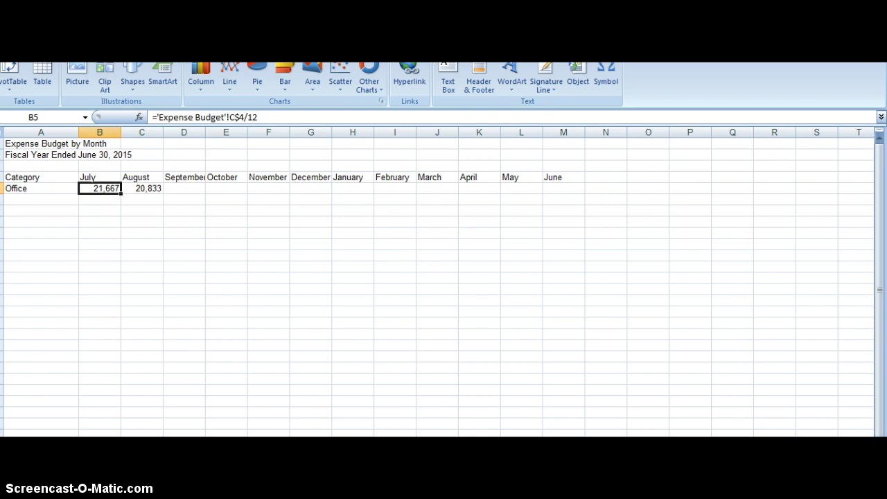
Inspect the Others budget formula on the Expense Budget sheet, leaving it unchanged.
key(ctrl+Page_Up)
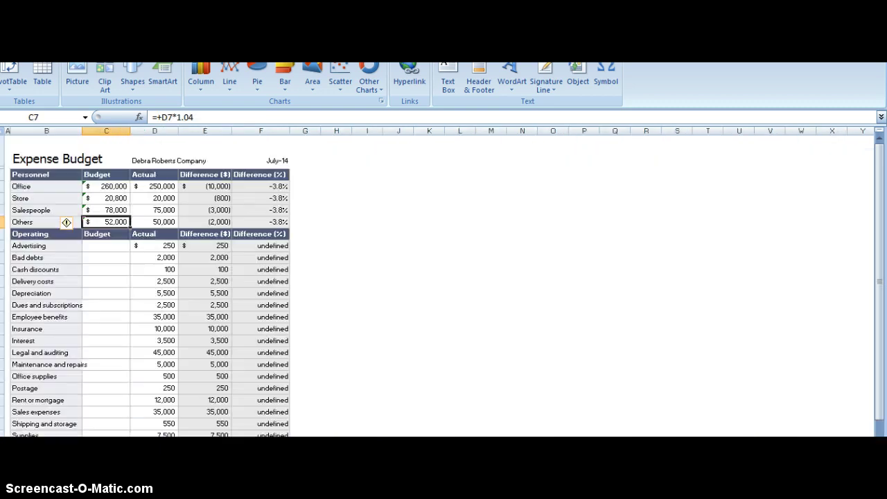
double_click(118, 222)
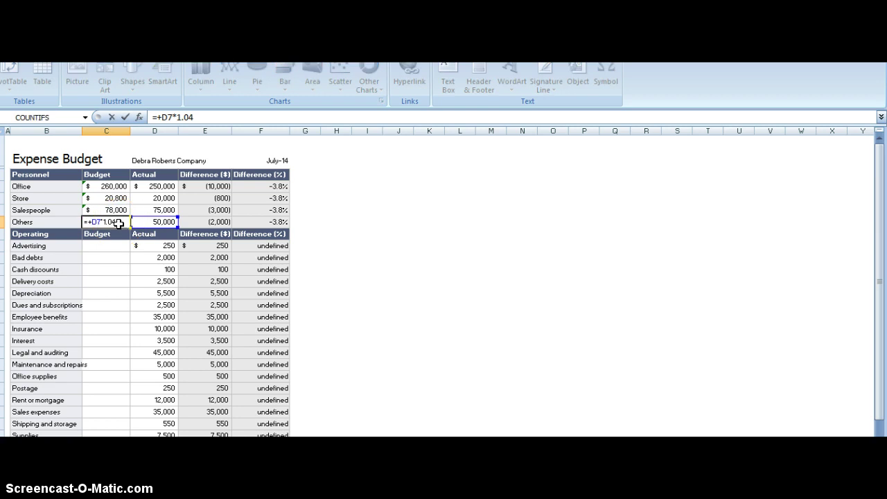
key(Return)
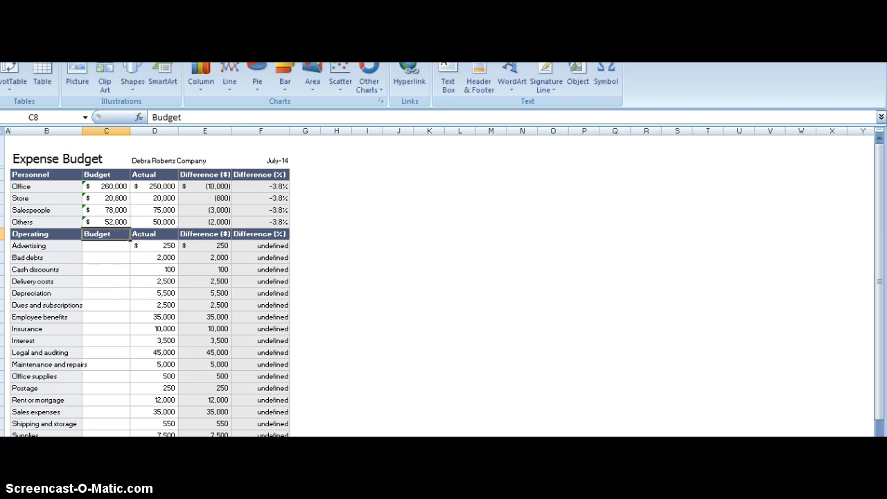
key(ctrl+Page_Down)
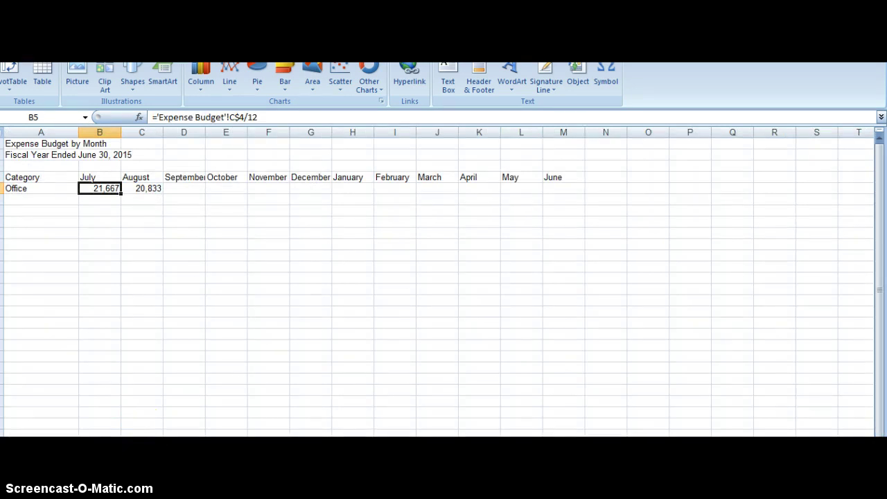
key(ctrl+Page_Up)
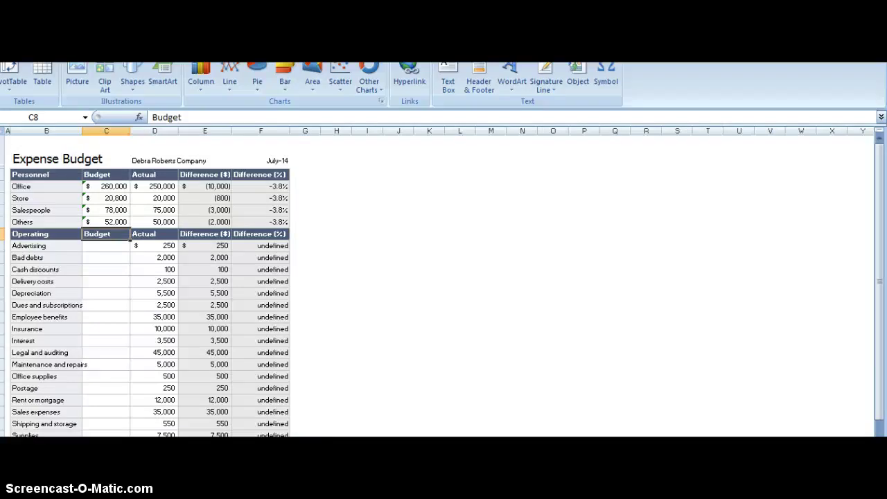
key(ctrl+Page_Down)
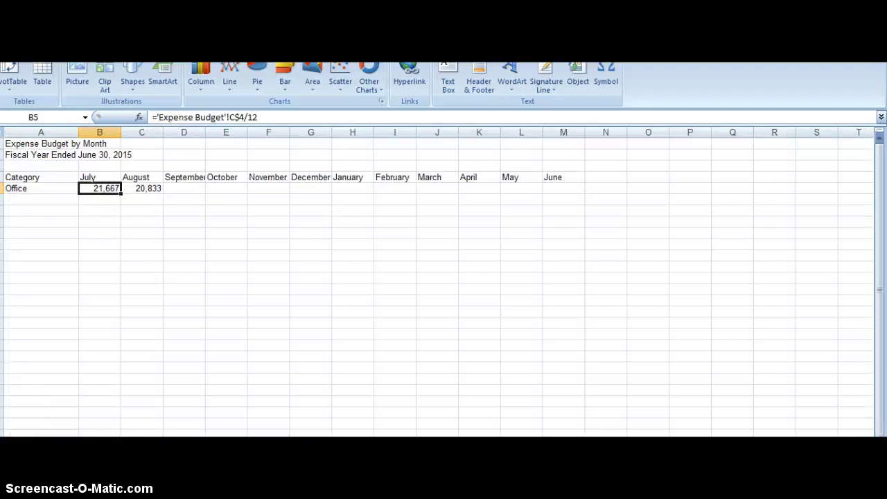
Make July's formula fully absolute as $C$4/12 and copy it into August, showing 21,667.
double_click(103, 189)
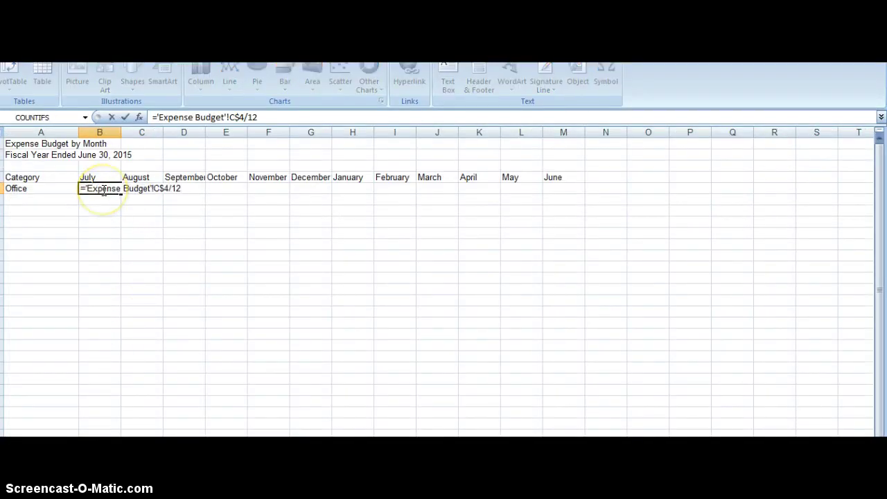
click(103, 191)
text($)
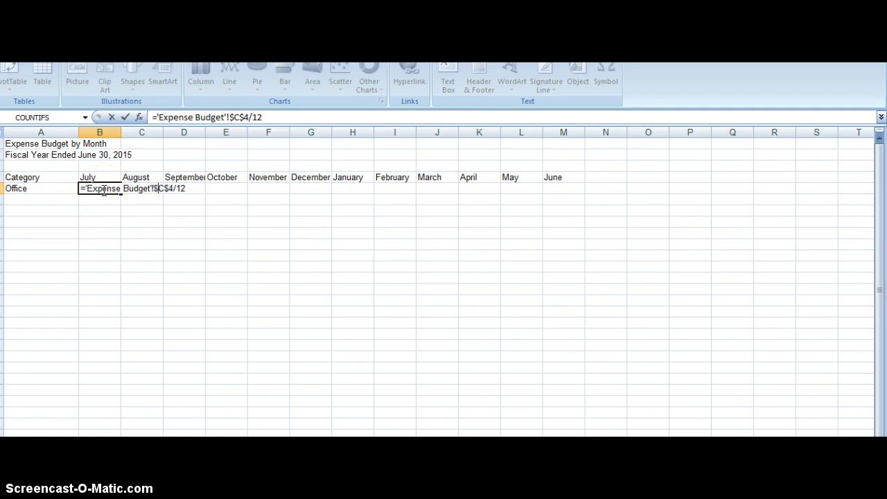
key(Return)
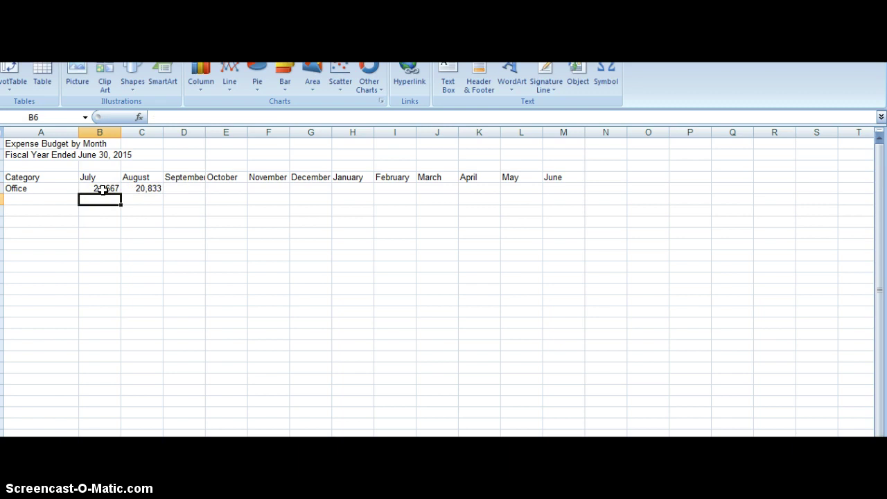
click(102, 189)
key(ctrl+c)
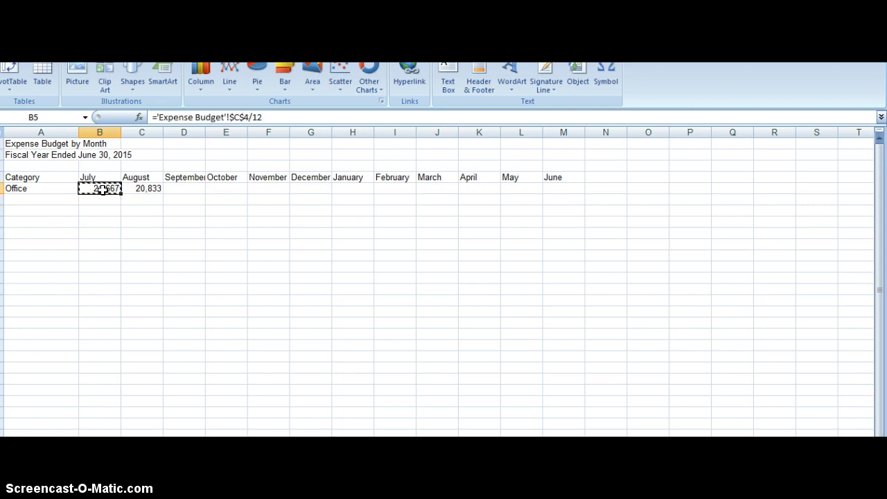
key(Right)
key(Return)
click(102, 190)
Link A6 and A7 to the Store and Salespeople labels on the Expense Budget sheet.
click(48, 205)
click(42, 196)
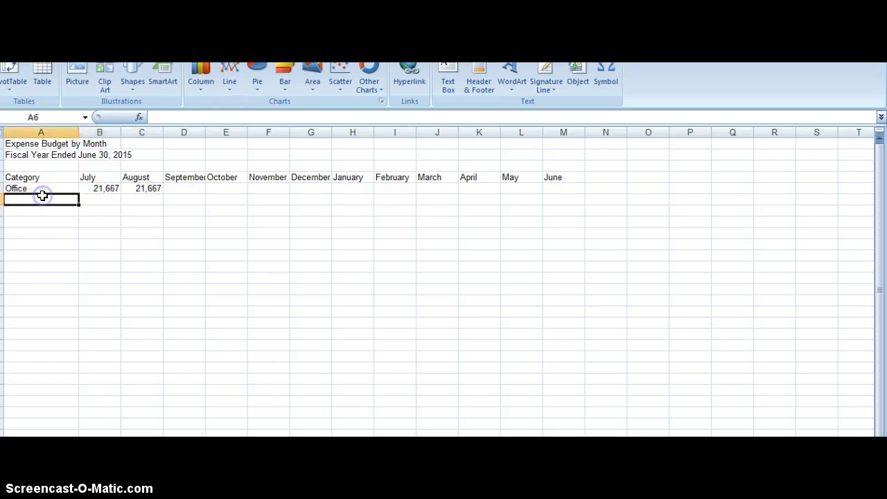
text(=)
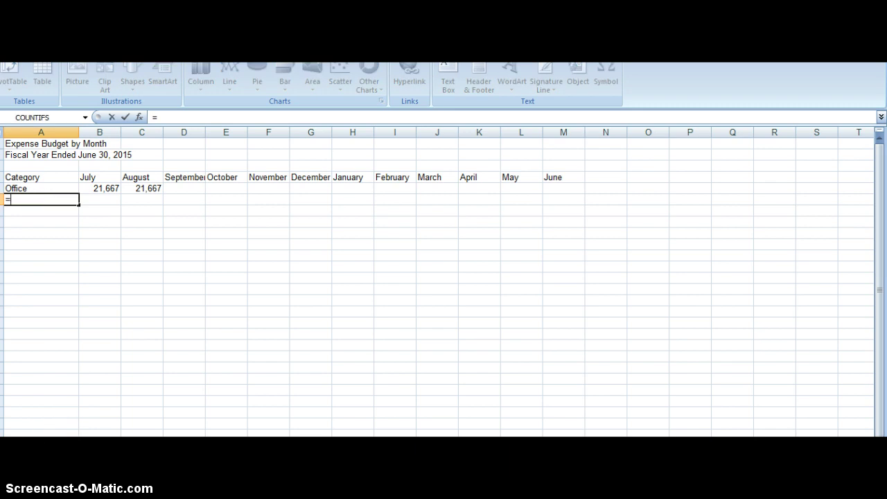
key(ctrl+Page_Down)
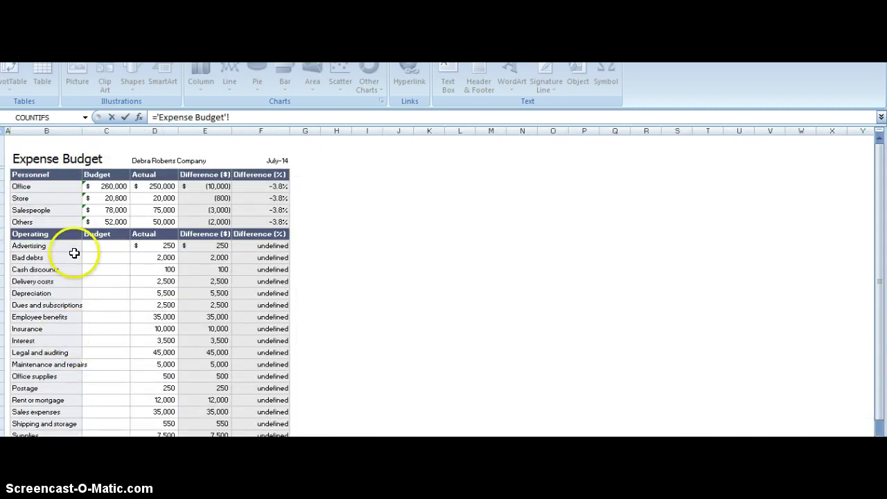
click(69, 201)
key(Return)
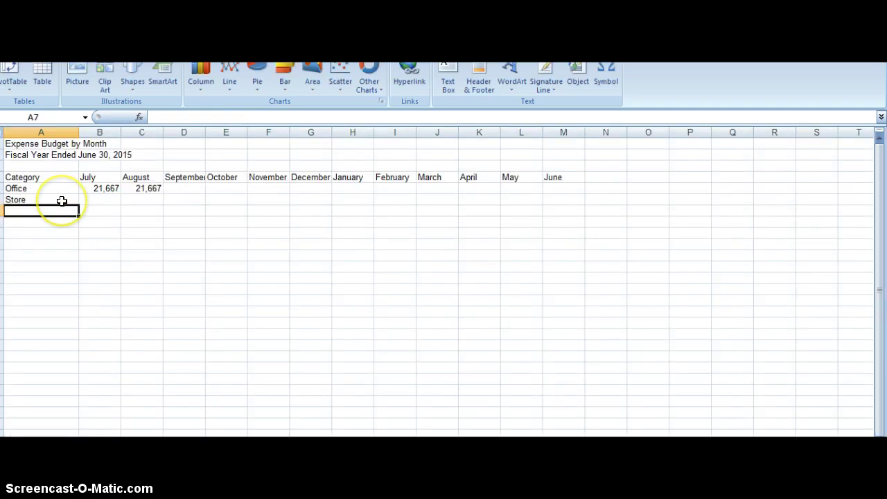
text(=)
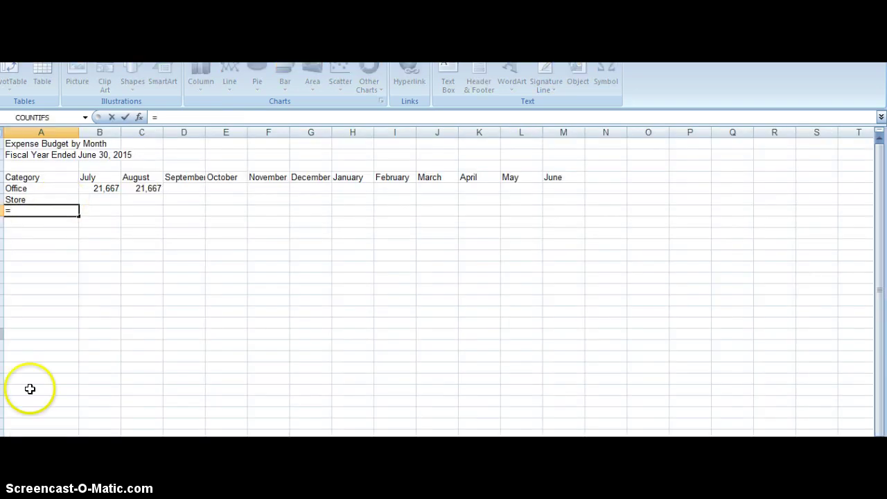
key(ctrl+Page_Down)
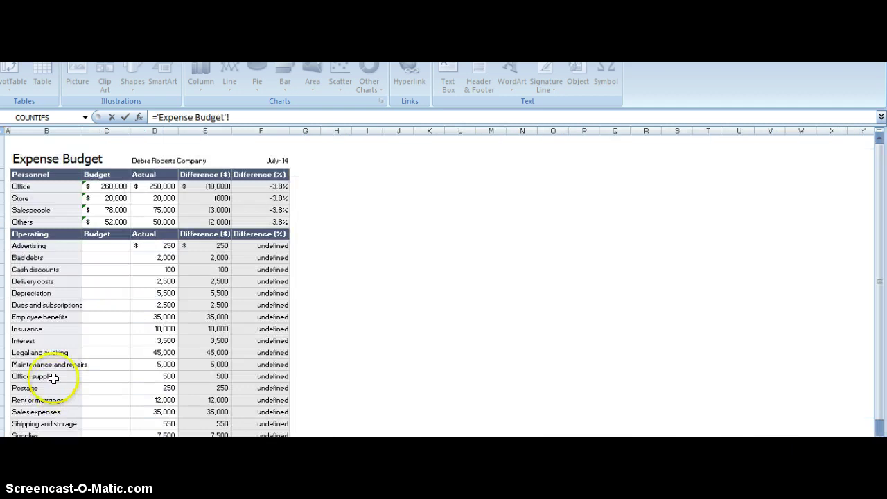
click(45, 209)
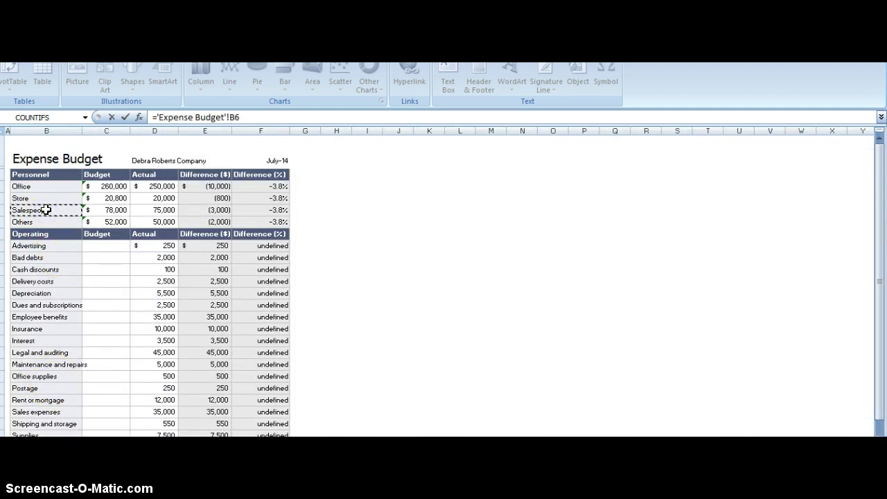
key(Return)
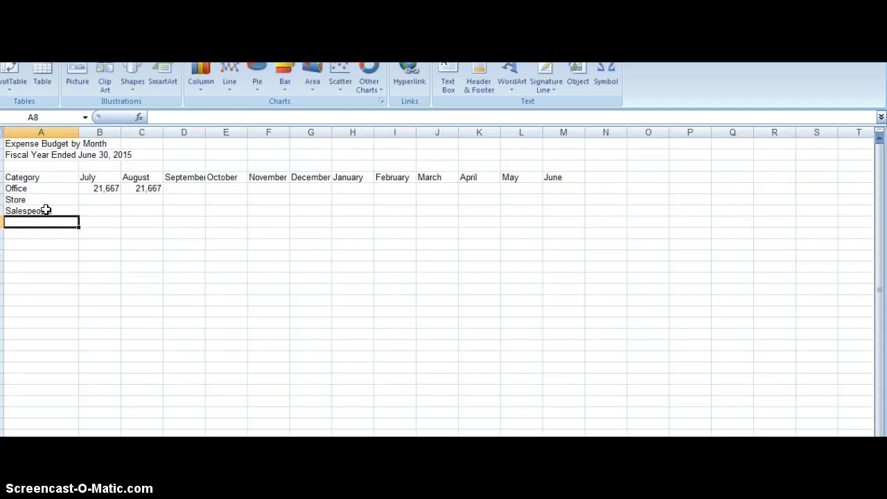
Enter ='Expense Budget'!$C$5/12 in B6 so Store's July shows 1,733.
click(105, 197)
text(=)
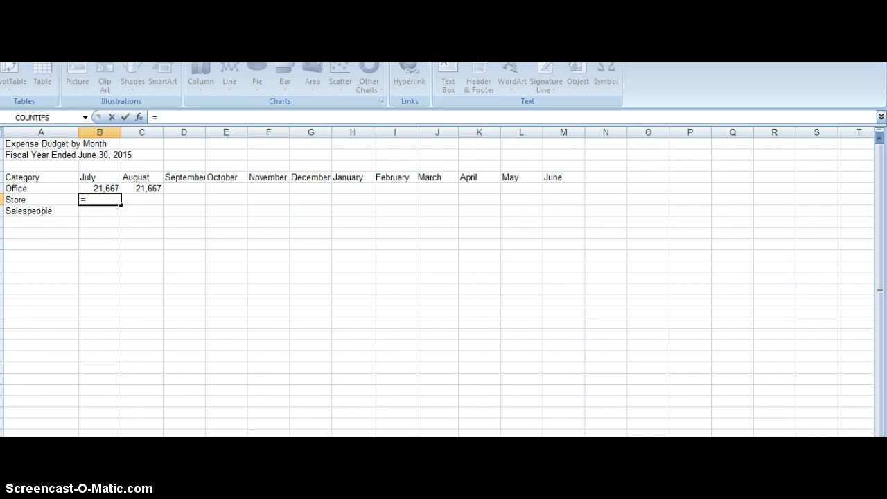
key(ctrl+Page_Down)
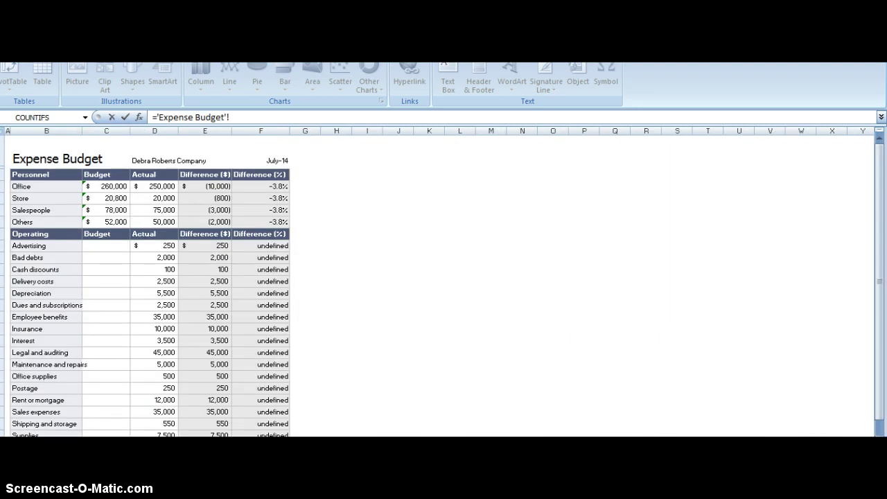
click(105, 198)
text(/12)
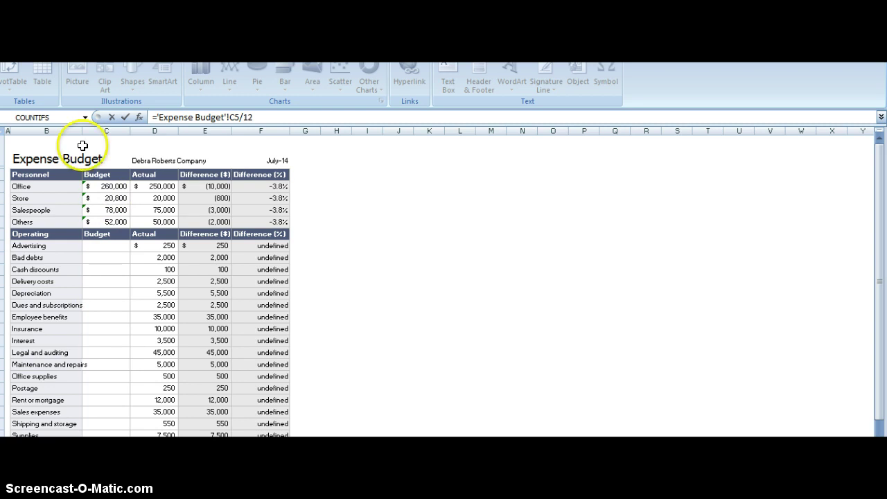
click(233, 117)
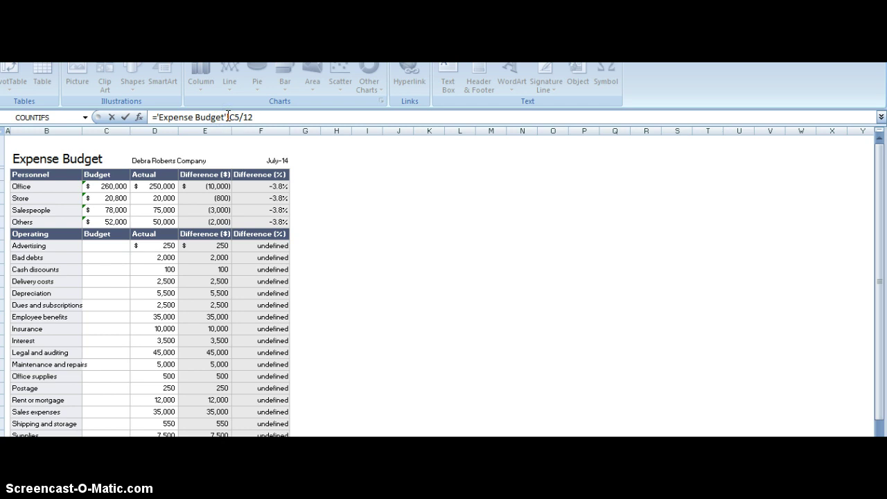
text($)
key(Right)
text($)
key(Return)
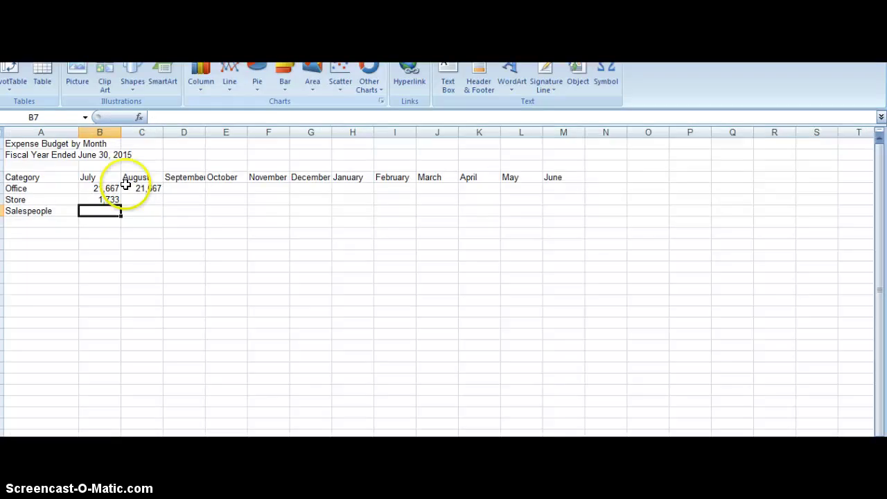
click(107, 198)
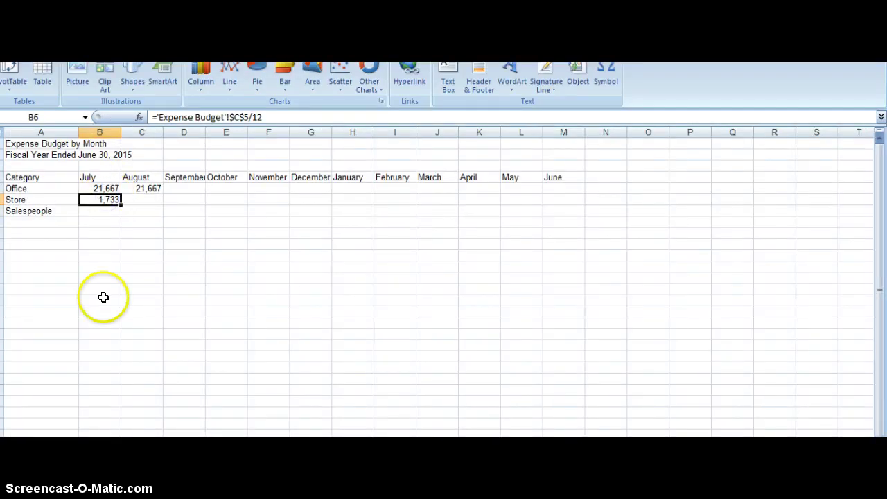
Copy the Store July formula into the August cell.
key(ctrl+Page_Up)
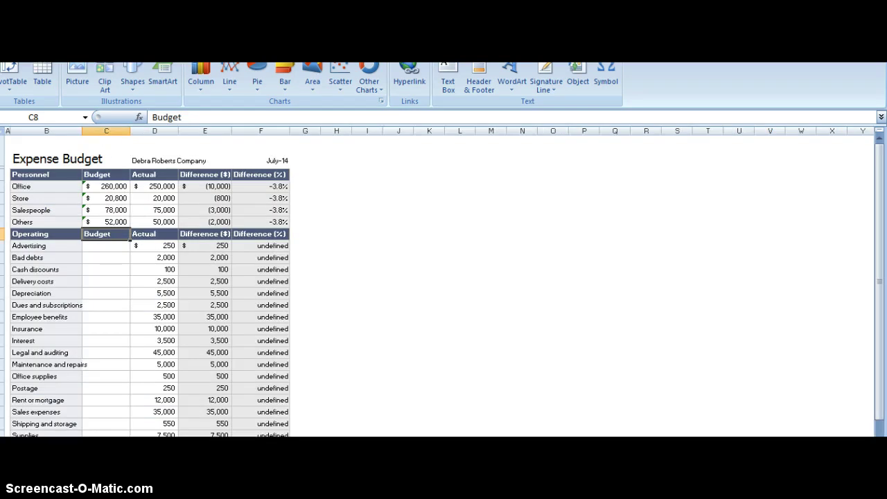
key(ctrl+Page_Down)
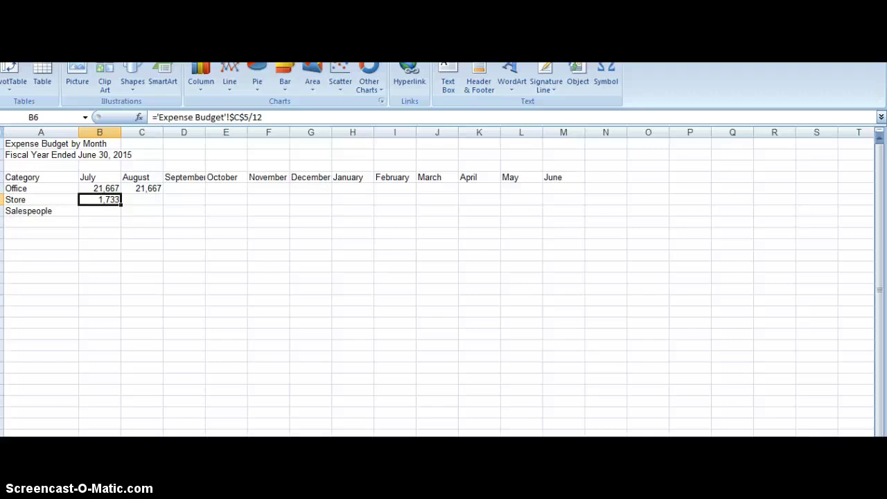
key(ctrl+c)
key(Right)
key(Return)
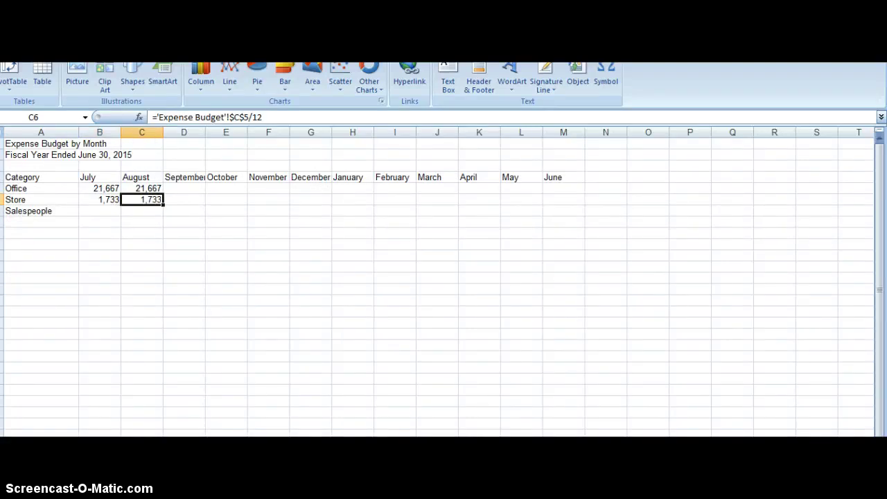
Paste the $C$5/12 Store formula into September through December and check the results.
click(99, 200)
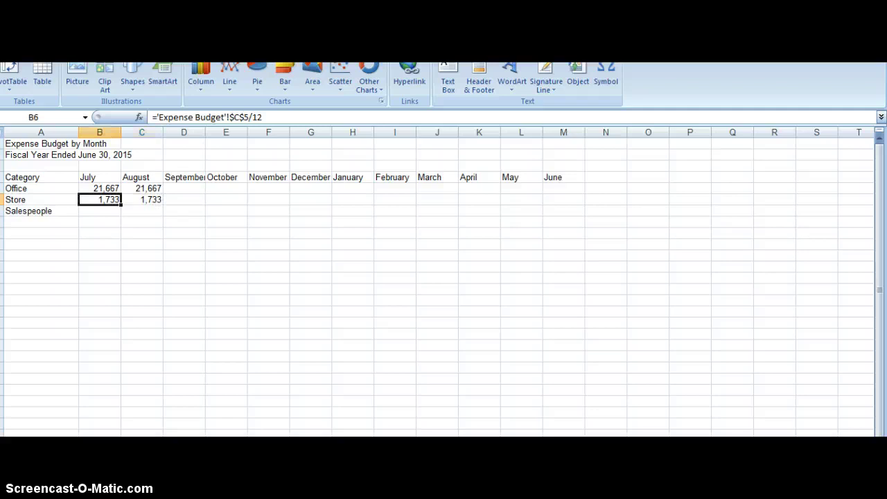
key(ctrl+c)
key(Right)
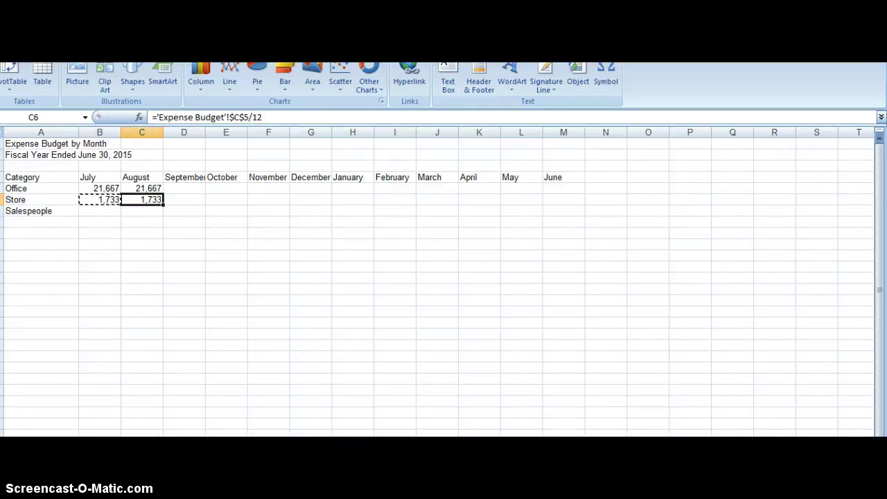
key(Right)
key(shift+Right)
key(shift+Right)
key(shift+Right)
key(Return)
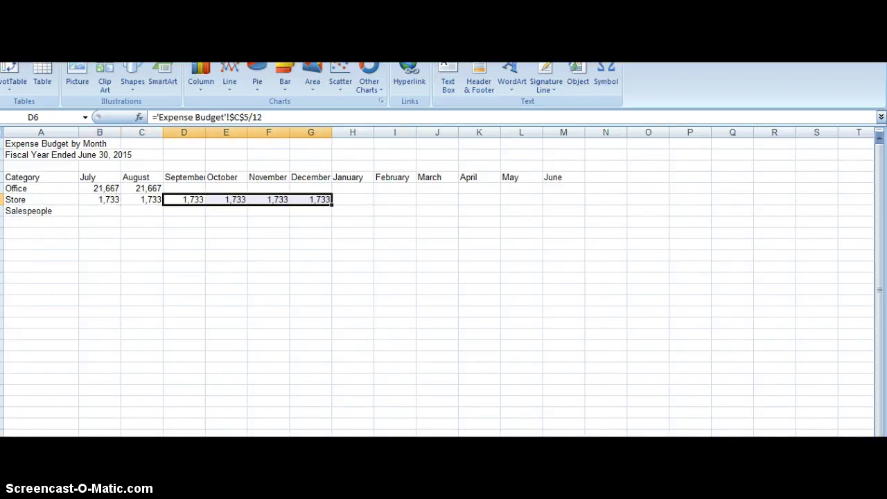
click(41, 200)
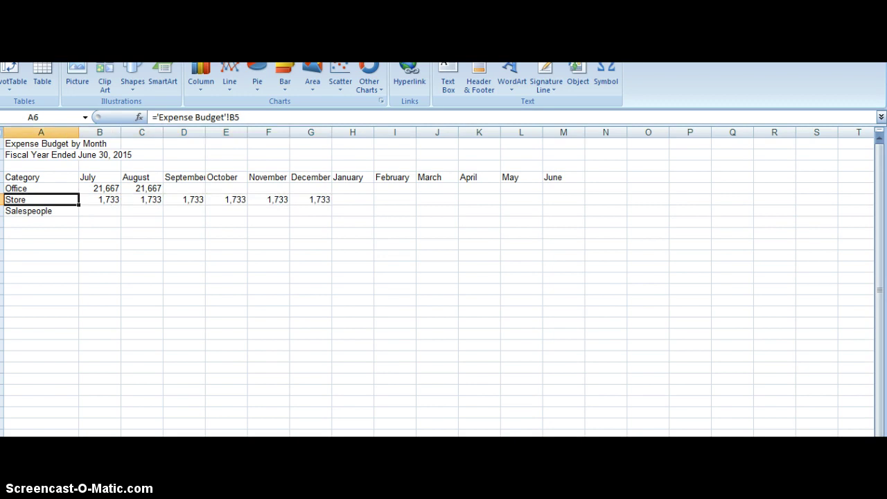
click(100, 199)
key(Right)
key(Right)
key(Right)
key(Right)
key(Right)
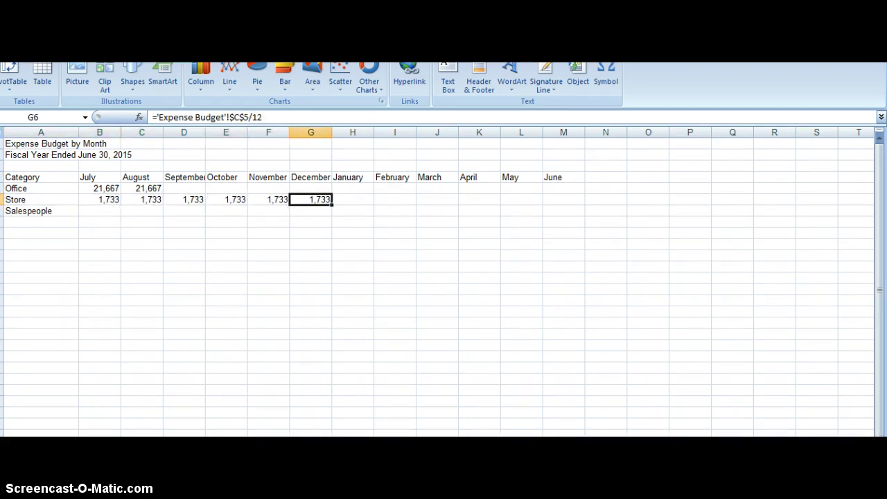
key(Left)
key(Left)
key(Left)
key(Left)
key(Left)
key(Left)
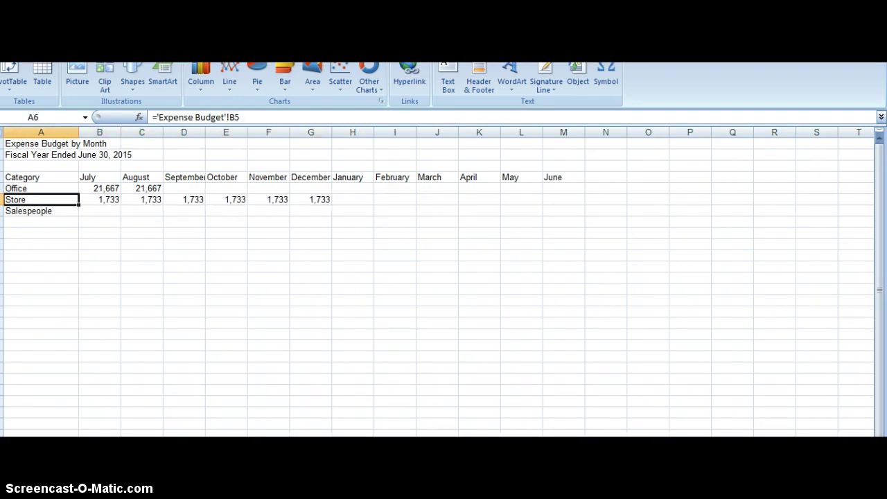
Add a 'Total' header after June in the header row.
key(Down)
key(Down)
key(Down)
key(Down)
key(Down)
key(Down)
key(Down)
key(Down)
key(Down)
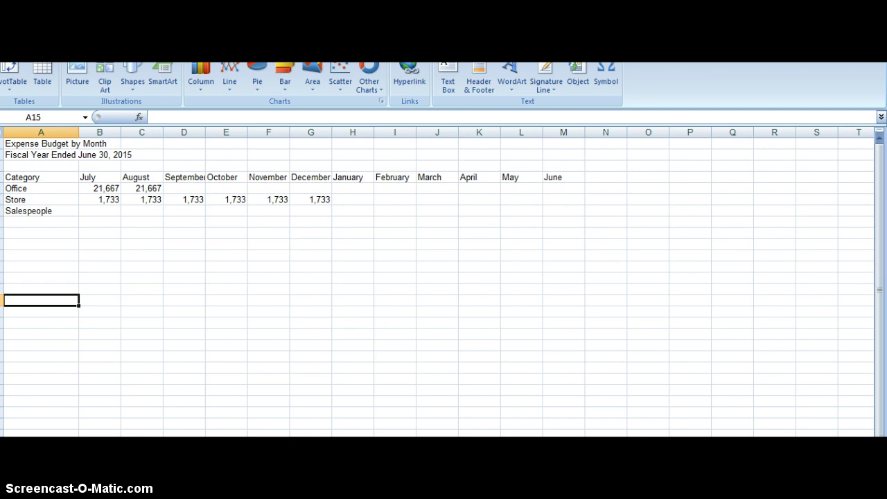
key(Up)
key(Up)
key(Up)
key(Up)
key(Up)
key(Up)
key(Up)
key(Up)
key(Up)
key(Up)
key(Up)
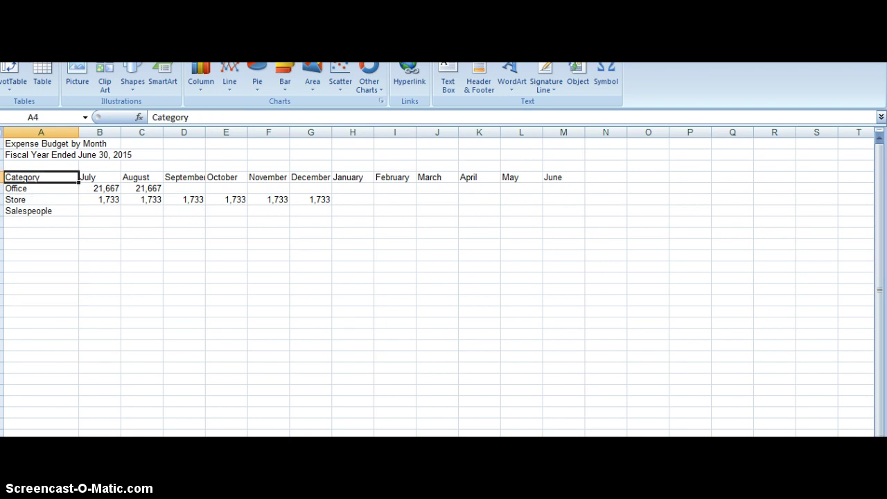
key(Right)
key(Right)
key(Right)
key(Right)
key(Right)
key(Right)
key(Right)
key(Right)
key(Right)
key(Right)
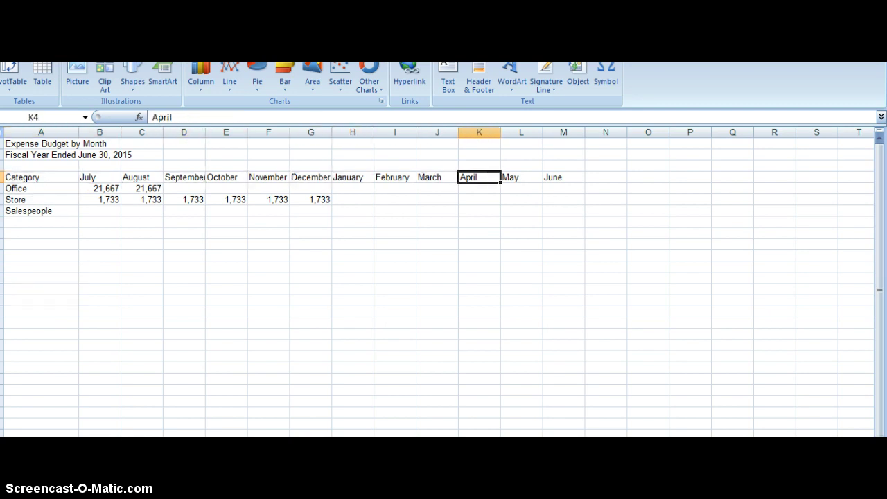
key(Right)
key(Right)
key(Right)
text(Total)
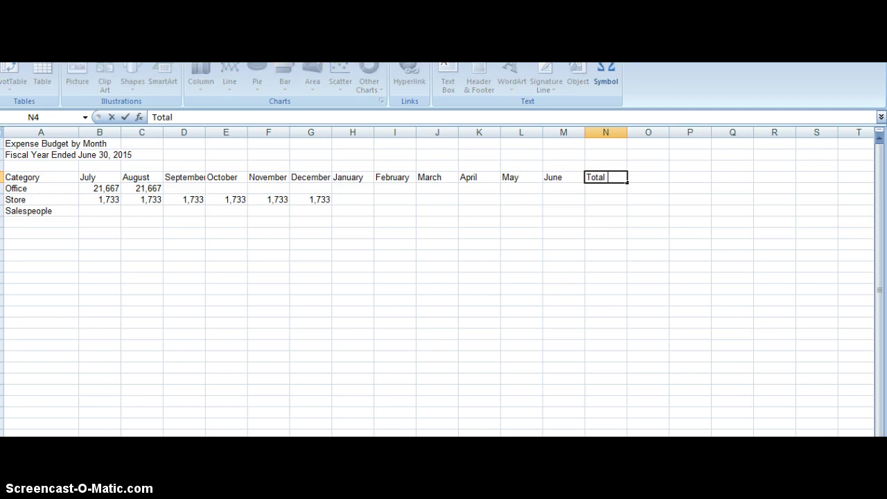
key(Return)
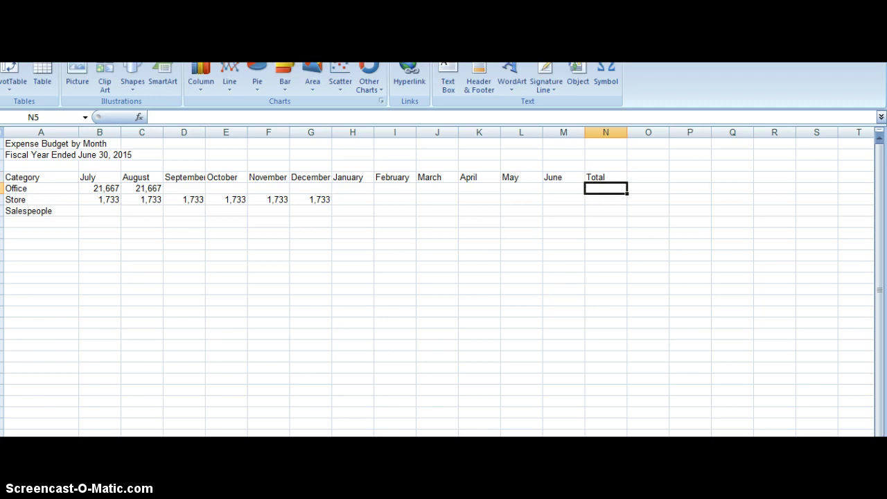
Make the Category-to-Total header row centered and bold.
click(606, 177)
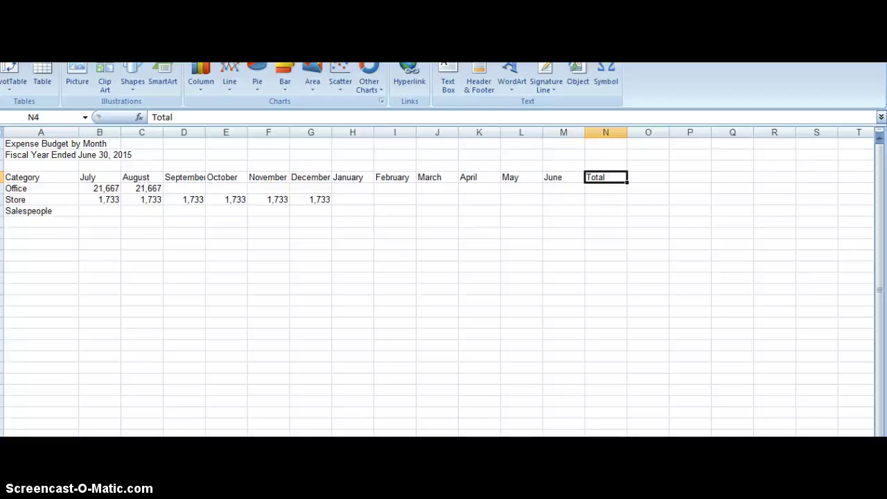
drag(606, 177, 21, 177)
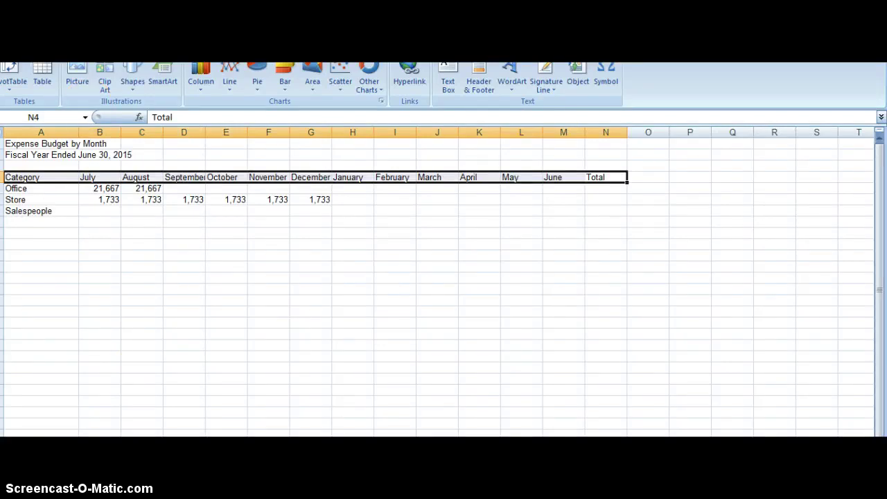
click(41, 52)
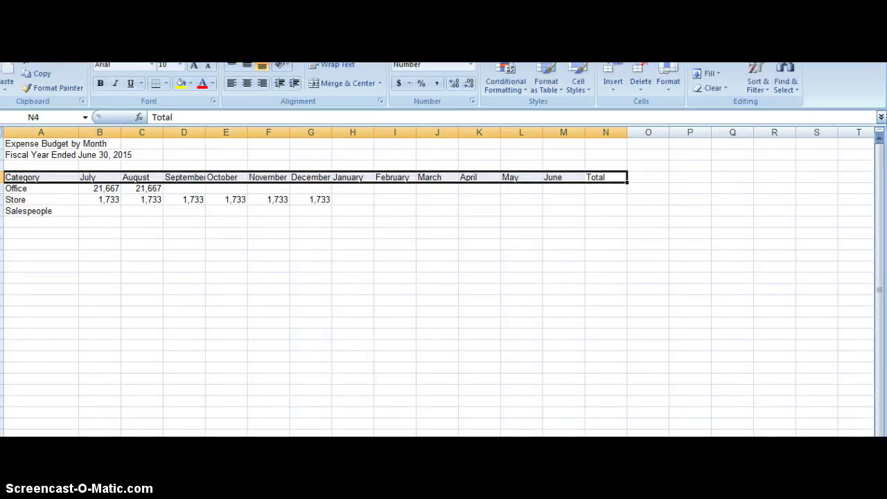
click(246, 84)
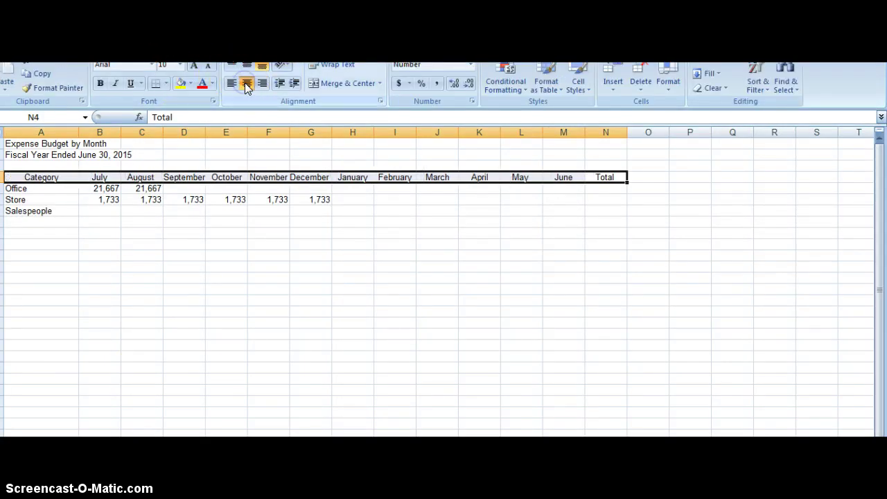
click(101, 84)
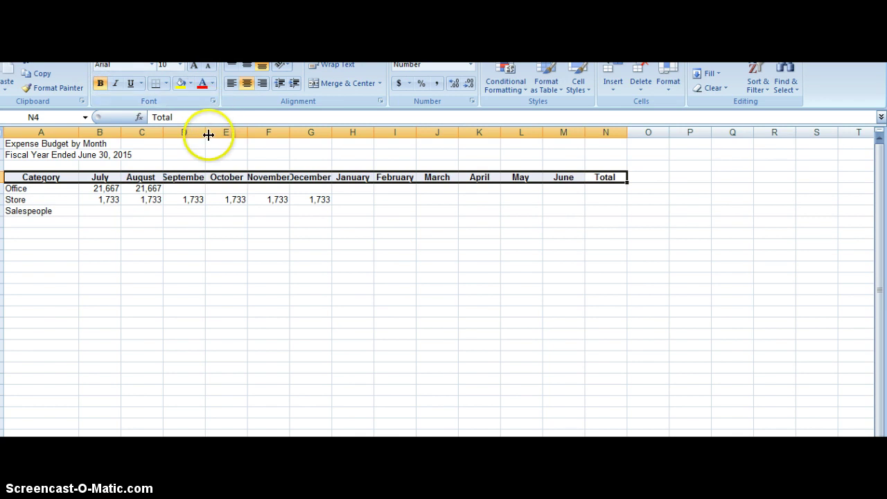
Widen the September and December columns and wrap the row 4 header text.
drag(208, 135, 219, 134)
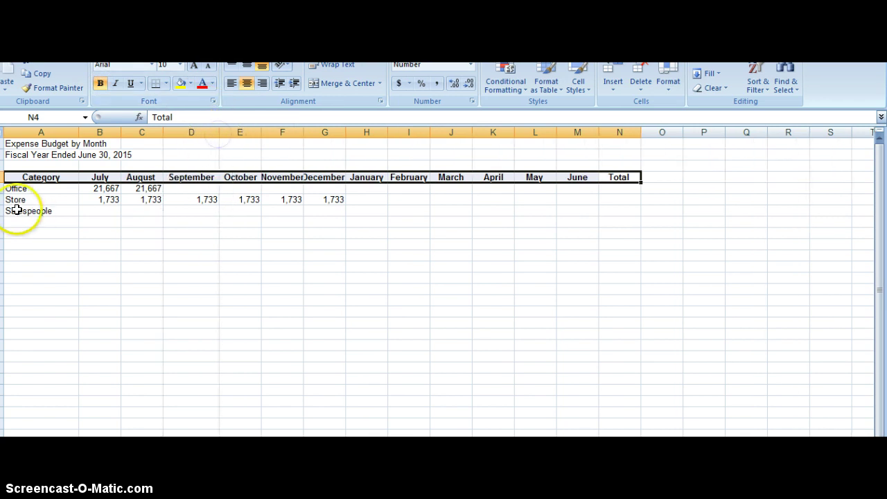
click(3, 178)
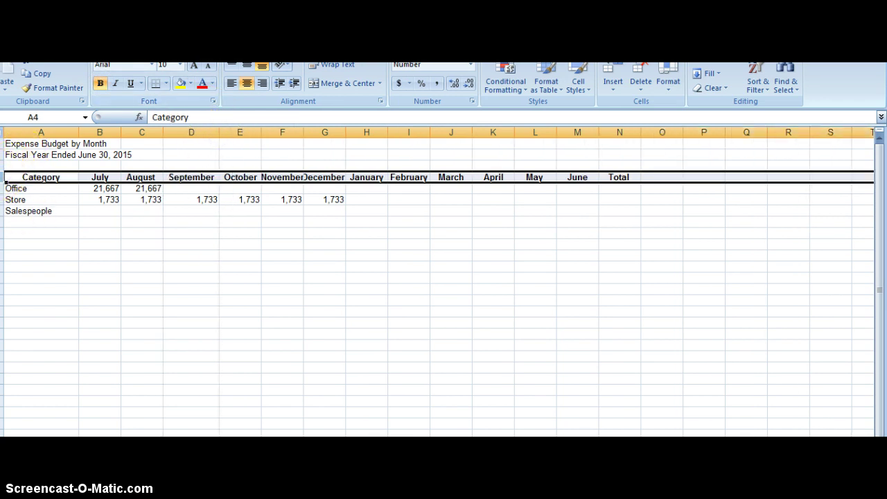
click(335, 66)
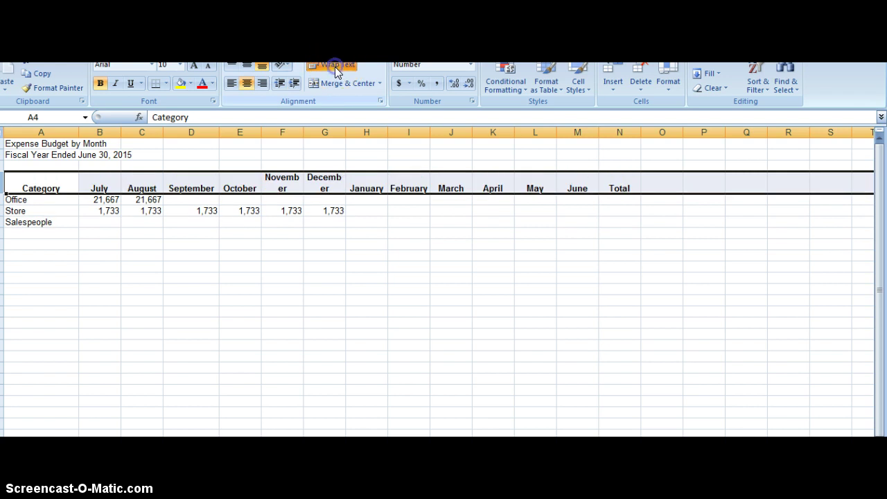
drag(347, 129, 311, 131)
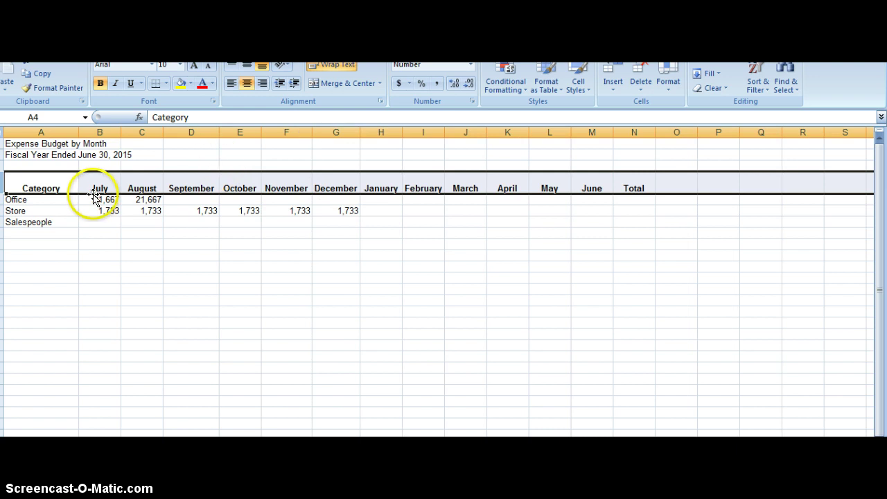
click(102, 220)
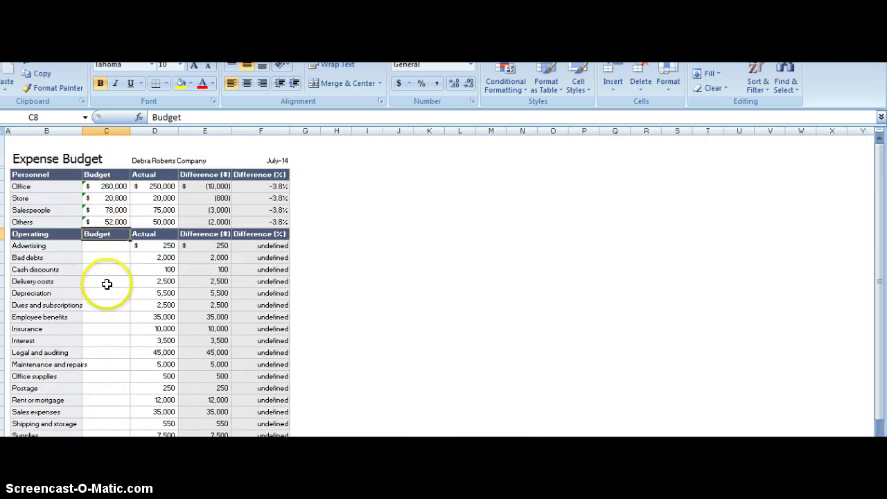
Switch from the monthly sheet to the annual Expense Budget workbook.
key(ctrl+Page_Down)
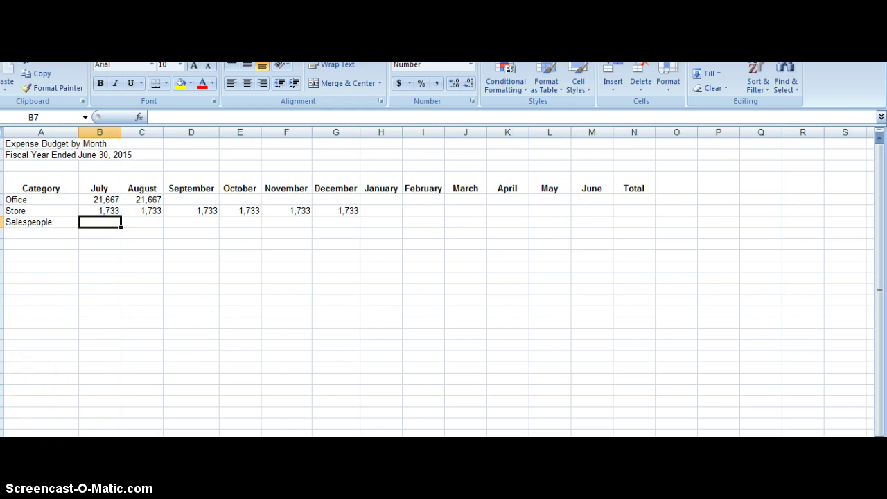
key(ctrl+Tab)
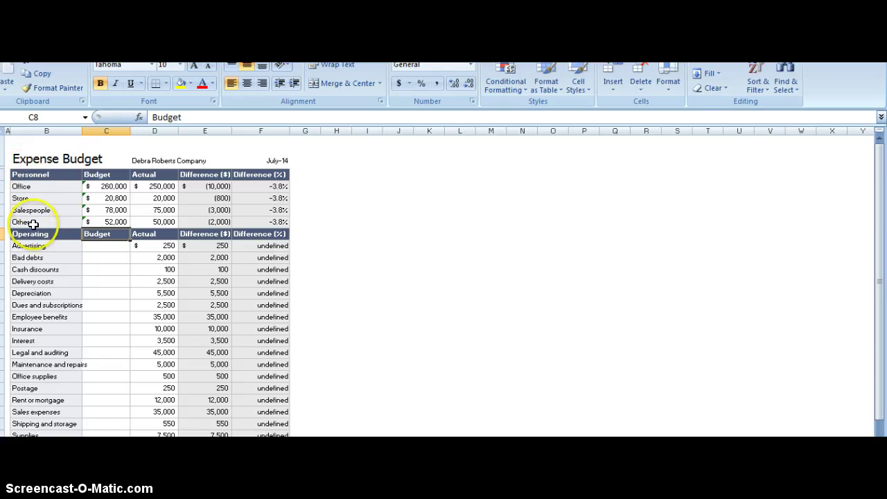
Browse the Expense Budget category rows from Taxes through Office, Store and Cash discounts.
click(50, 268)
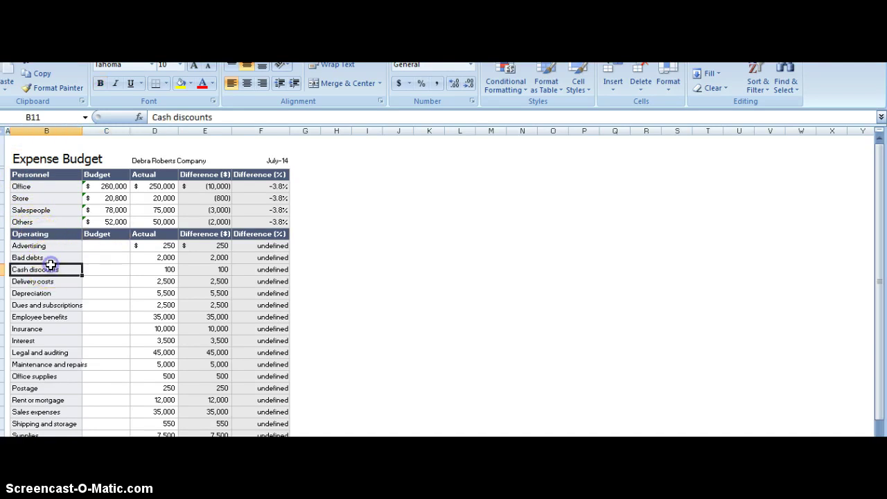
key(Down)
key(Down)
key(Down)
key(Down)
key(Down)
key(Down)
key(Down)
key(Down)
key(Down)
key(Down)
key(Down)
key(Down)
key(Down)
key(Down)
key(Down)
key(Down)
key(Down)
key(Down)
key(Down)
key(Down)
key(Down)
key(Down)
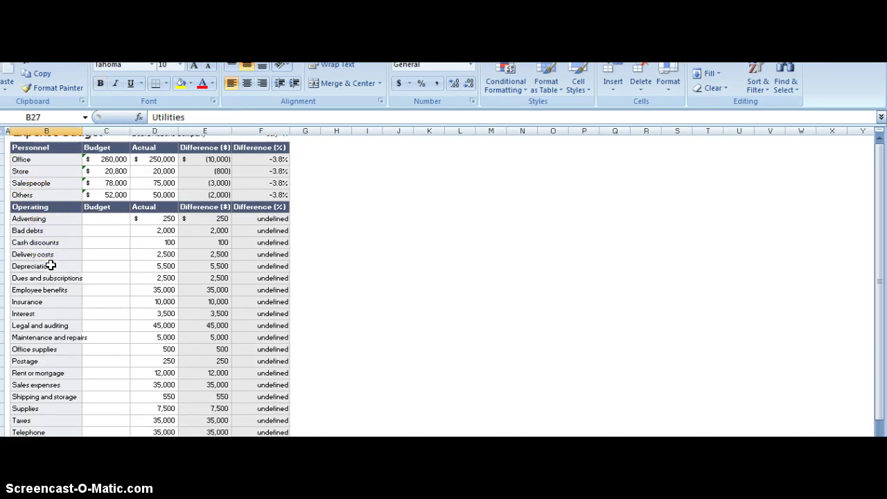
key(Down)
key(Down)
key(Down)
key(Down)
key(Down)
key(Down)
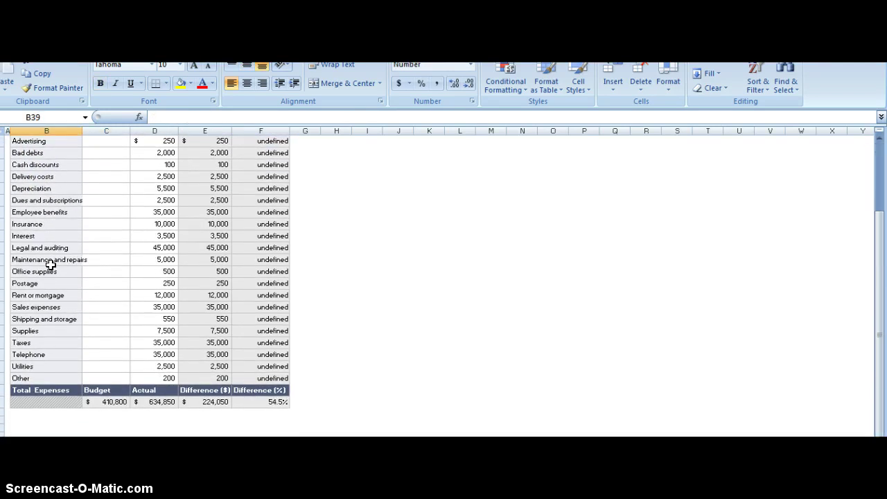
key(Up)
key(Up)
key(Up)
key(Up)
key(Up)
key(Up)
key(Up)
key(Up)
key(Up)
key(Up)
key(Up)
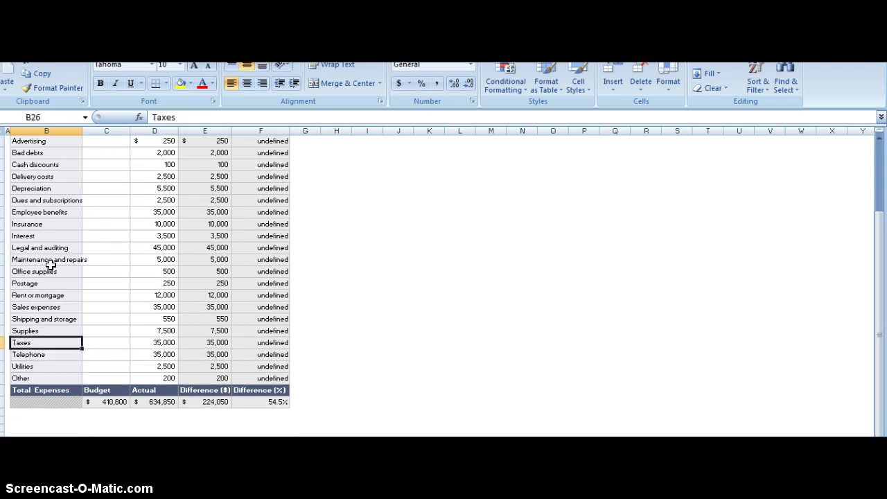
key(Up)
key(Up)
key(Up)
key(Up)
key(Up)
key(Up)
key(Up)
key(Up)
key(Up)
key(Up)
key(Up)
key(Up)
key(Up)
key(Up)
key(Up)
key(Up)
key(Up)
key(Up)
key(Up)
key(Up)
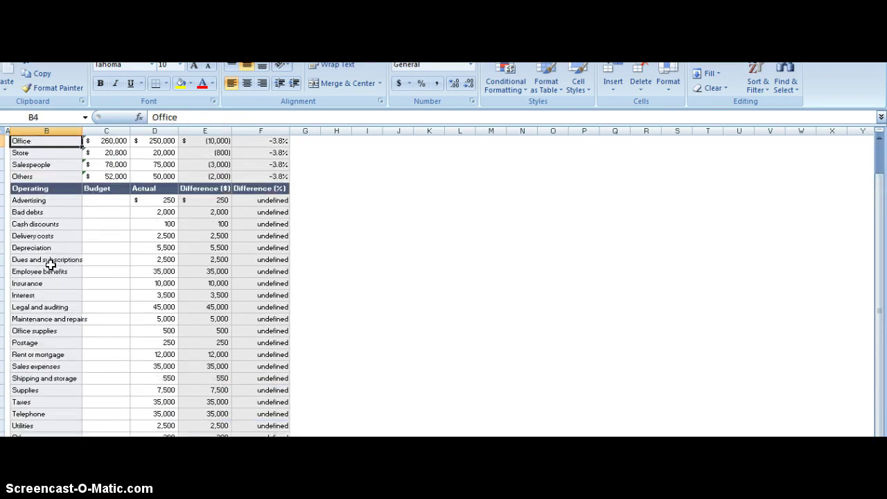
key(Down)
key(Down)
key(Down)
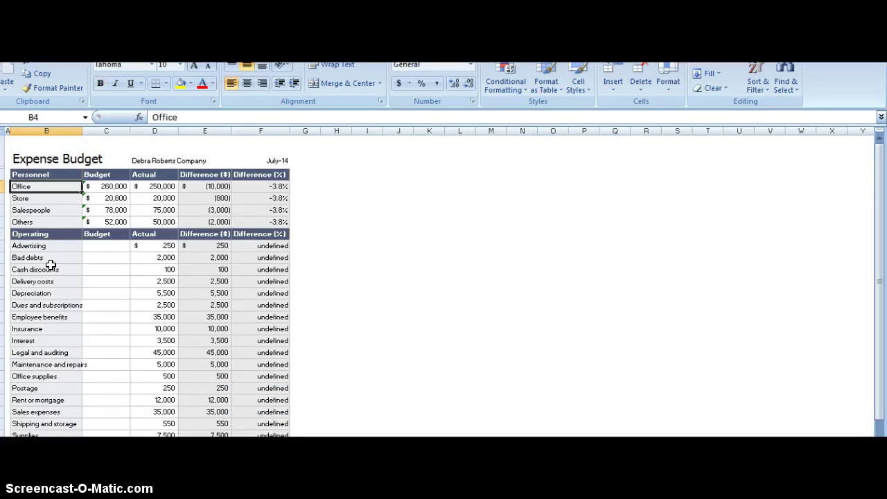
key(Down)
key(Down)
key(Down)
key(Down)
key(Down)
key(Down)
key(Down)
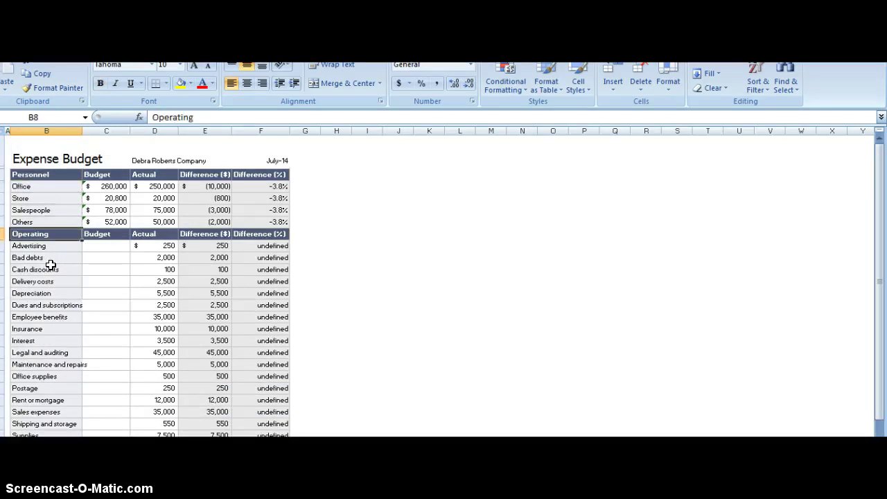
key(Down)
key(Down)
key(Down)
key(Down)
key(Down)
key(Down)
key(Down)
key(Down)
key(Down)
key(Down)
key(Down)
key(Down)
key(Down)
key(Down)
key(Down)
key(Down)
key(Down)
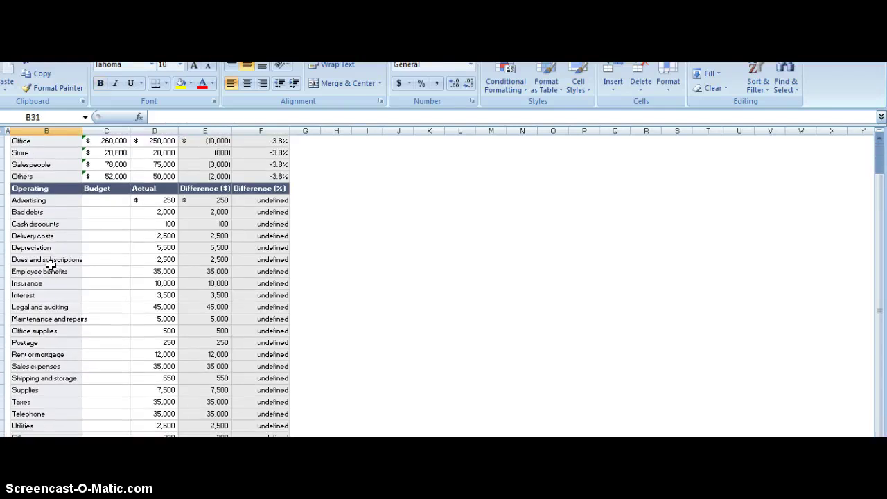
key(Up)
key(Up)
key(Up)
key(Up)
key(Up)
key(Up)
key(Up)
key(Up)
key(Up)
key(Up)
key(Up)
key(Up)
key(Up)
key(Up)
key(Up)
key(Up)
key(Up)
key(Up)
key(Up)
key(Up)
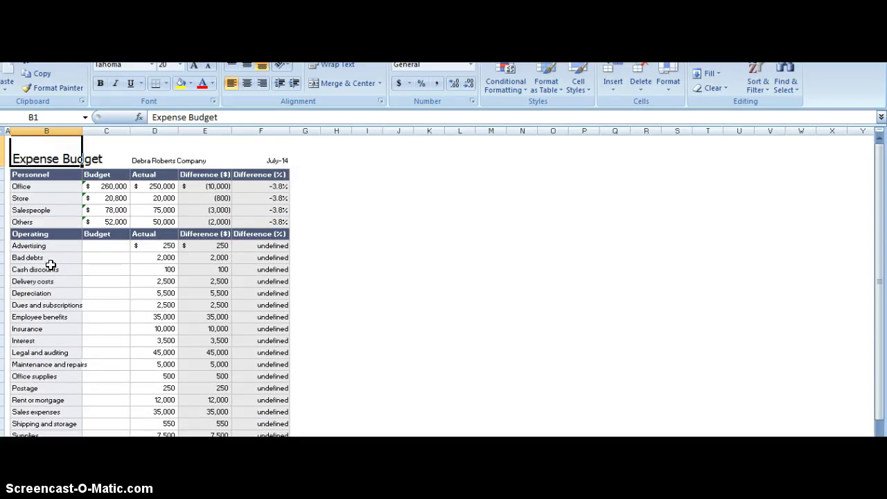
key(Down)
key(Down)
key(Down)
Inspect Store's budget, actual and difference cells, then return to the monthly sheet.
key(Right)
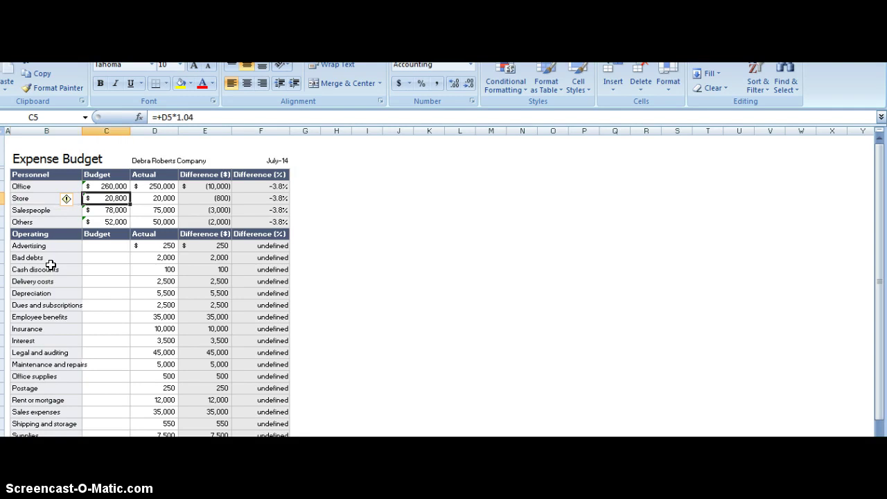
key(Right)
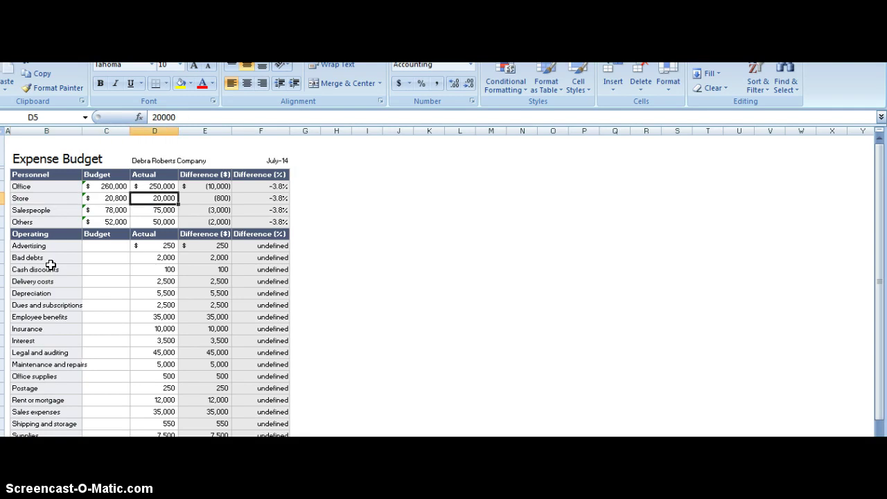
key(Right)
key(Right)
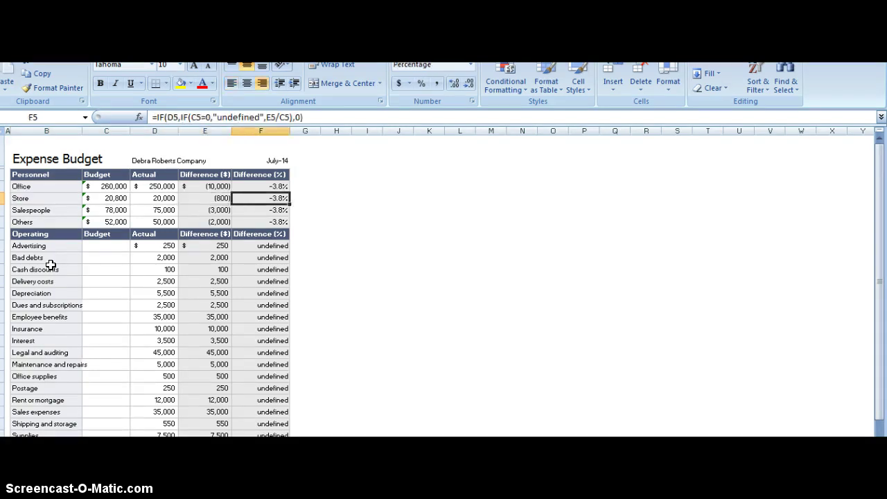
key(Left)
key(Left)
key(Left)
key(Left)
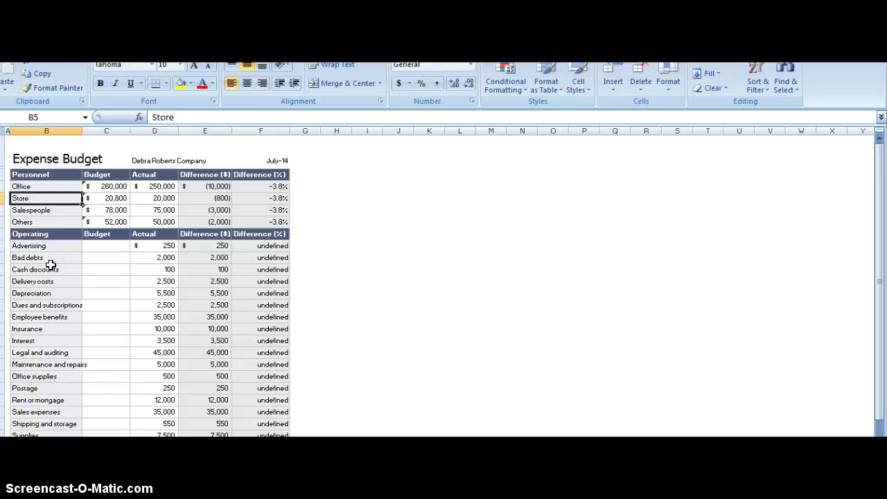
key(Right)
key(Right)
key(Right)
key(Right)
key(Right)
key(Left)
key(Left)
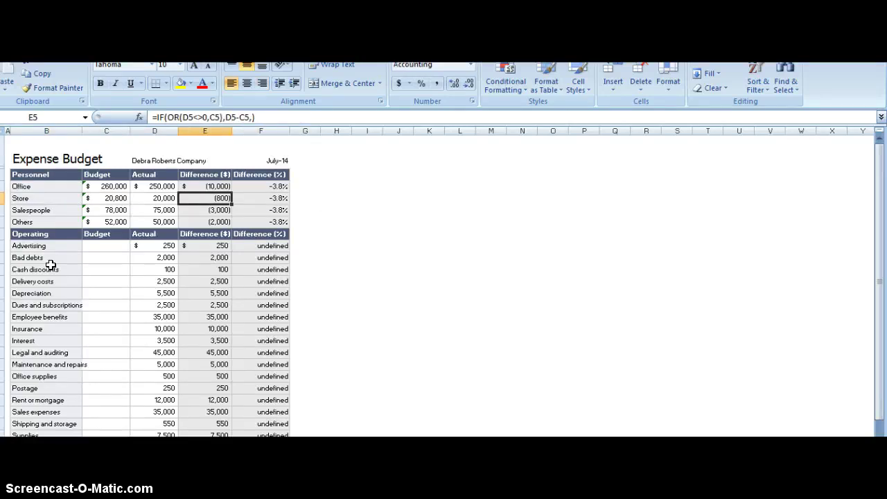
key(Left)
key(Left)
key(Left)
key(Right)
key(Right)
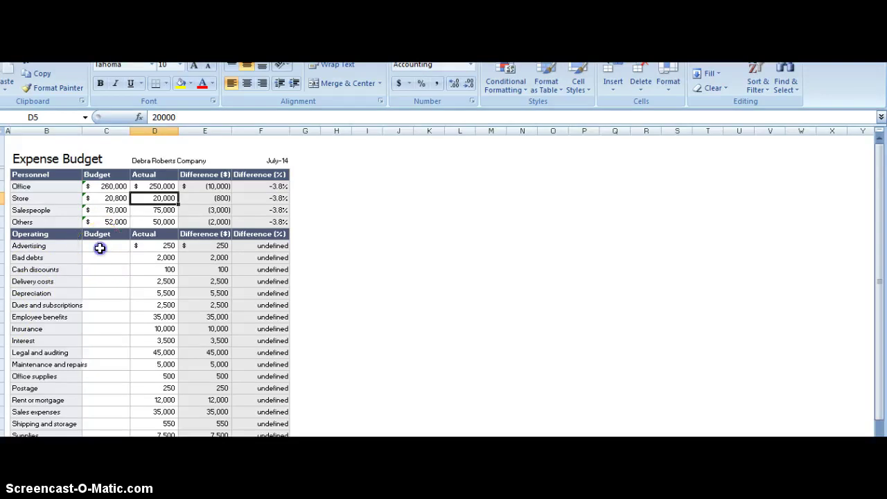
click(99, 248)
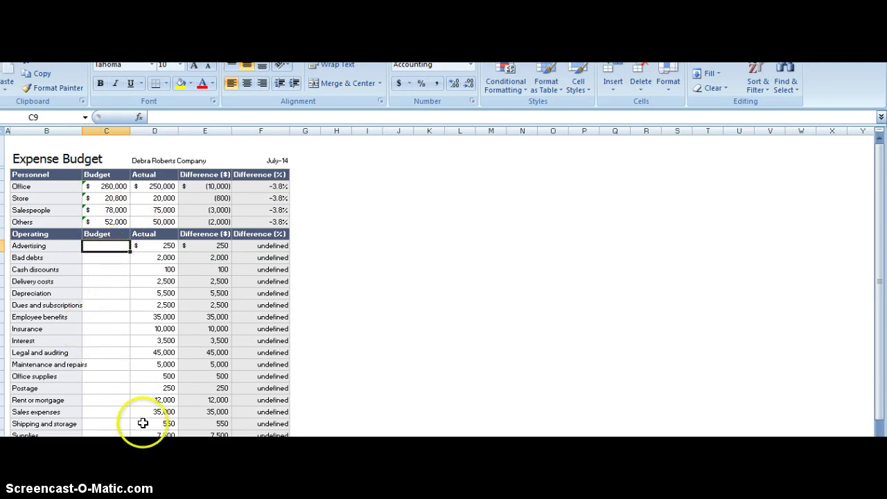
key(ctrl+Page_Down)
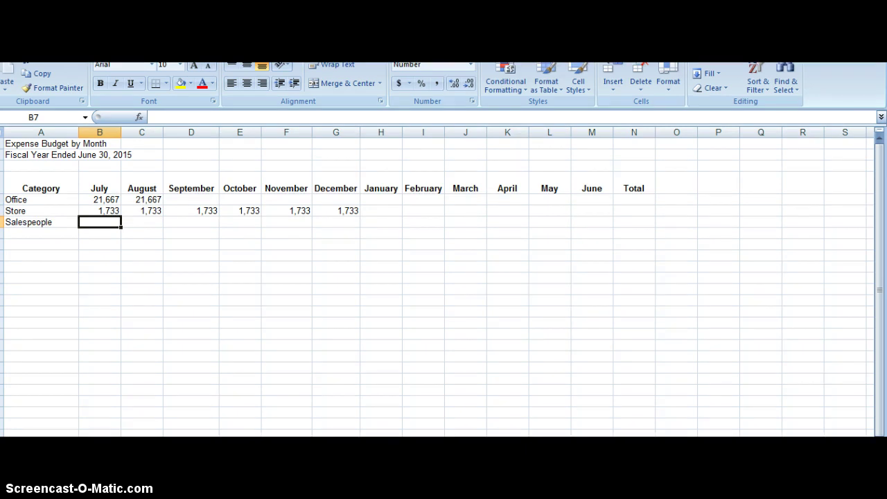
Switch back to the annual Expense Budget sheet showing the Personnel budgets from $260,000 to $52,000.
key(ctrl+Page_Down)
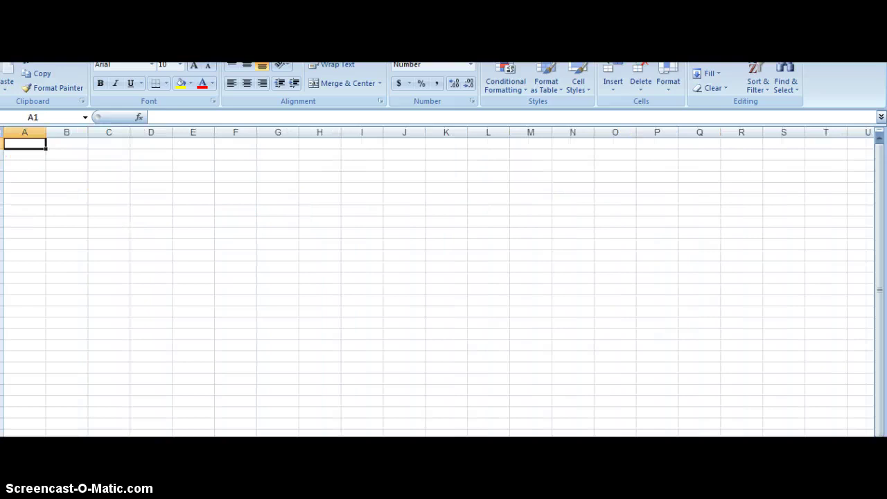
key(ctrl+Page_Up)
key(ctrl+Page_Up)
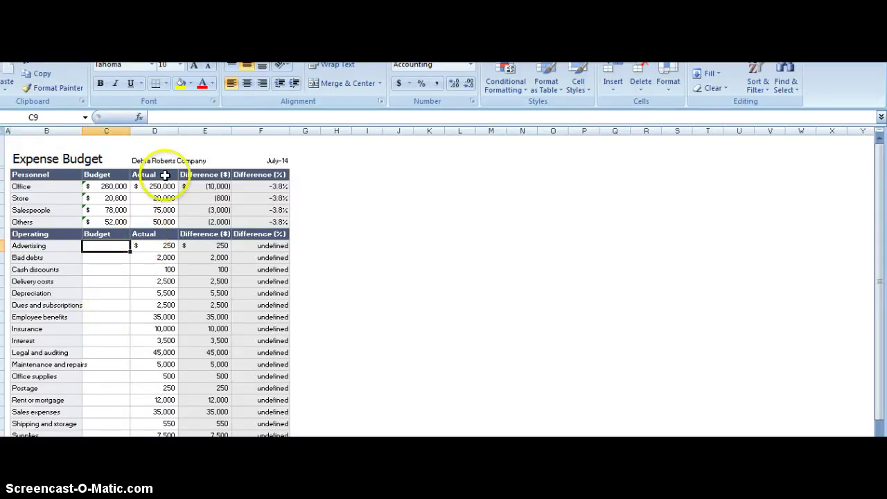